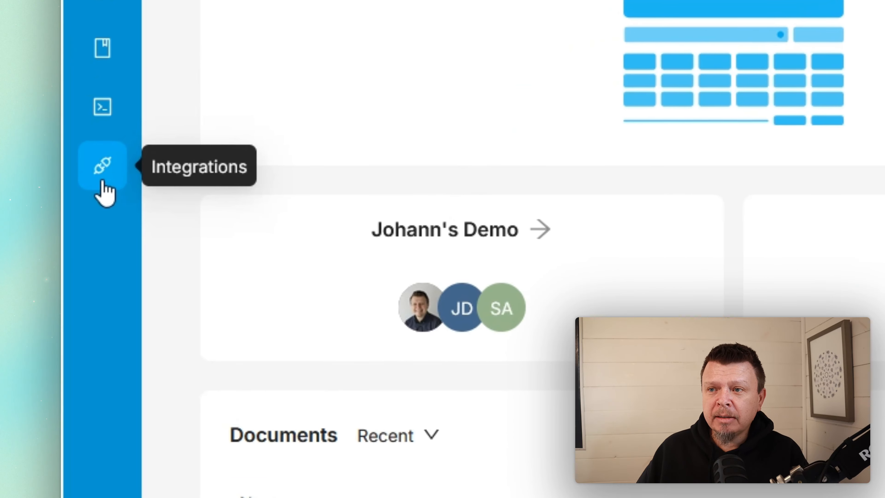
Step: Open the Custom Data Sources integration and display its list of custom data sources
{"action": "left_click", "coordinate": [85, 177]}
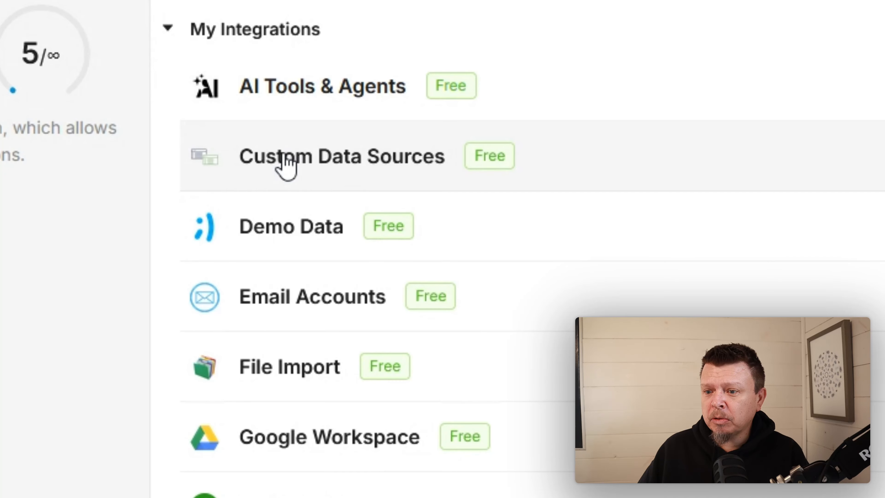
{"action": "scroll", "coordinate": [396, 473], "scroll_direction": "down", "scroll_amount": 5}
{"action": "scroll", "coordinate": [267, 286], "scroll_direction": "up", "scroll_amount": 5}
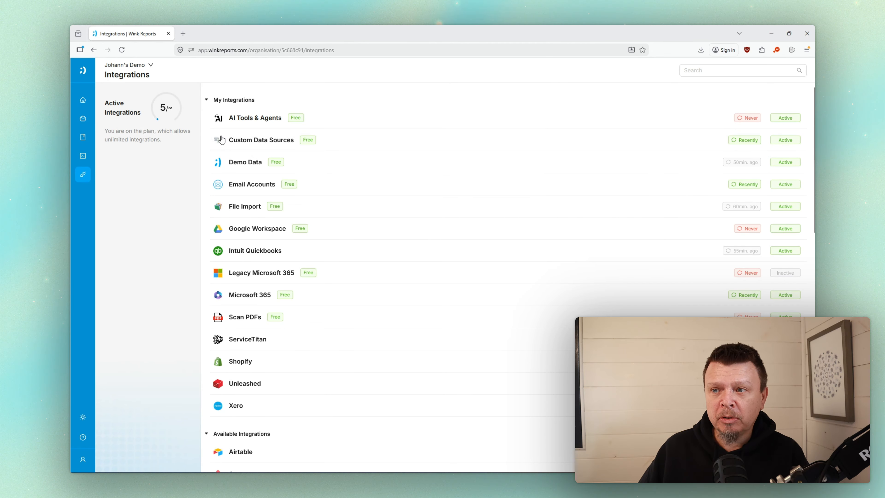
{"action": "mouse_move", "coordinate": [515, 151]}
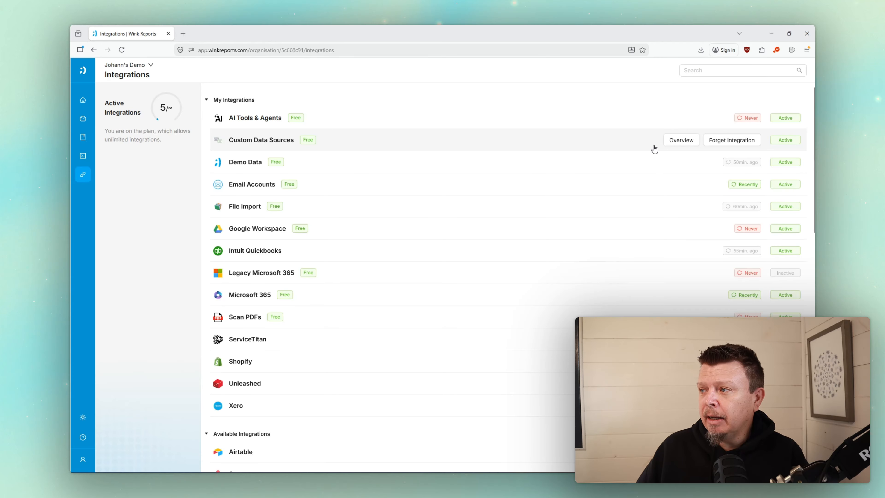
{"action": "left_click", "coordinate": [679, 140]}
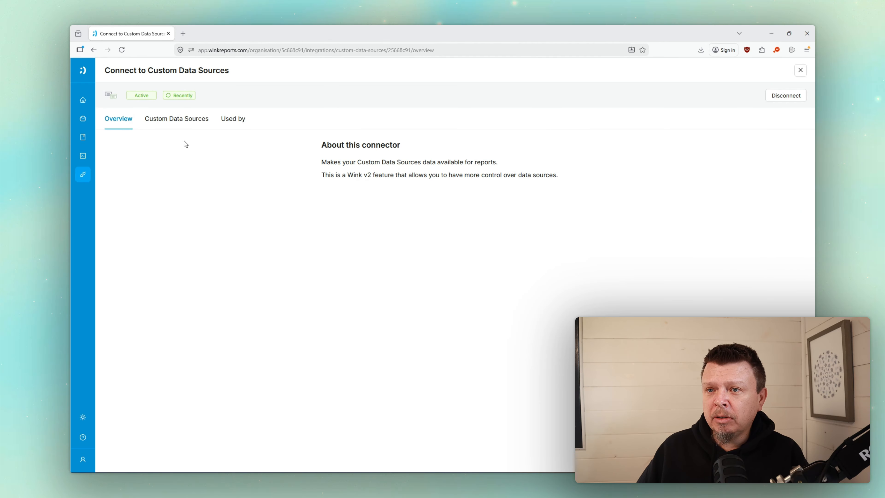
{"action": "left_click", "coordinate": [171, 120]}
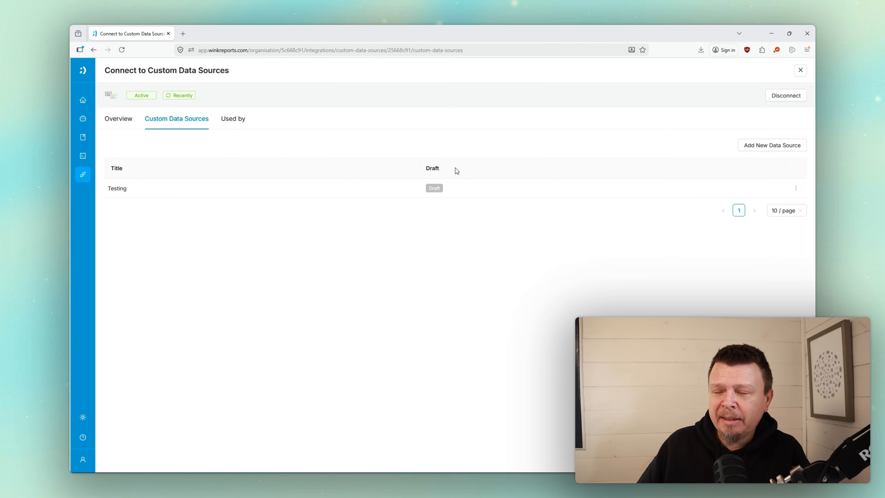
Step: Create a new custom data source titled "Merging Demo"
{"action": "left_click", "coordinate": [776, 146]}
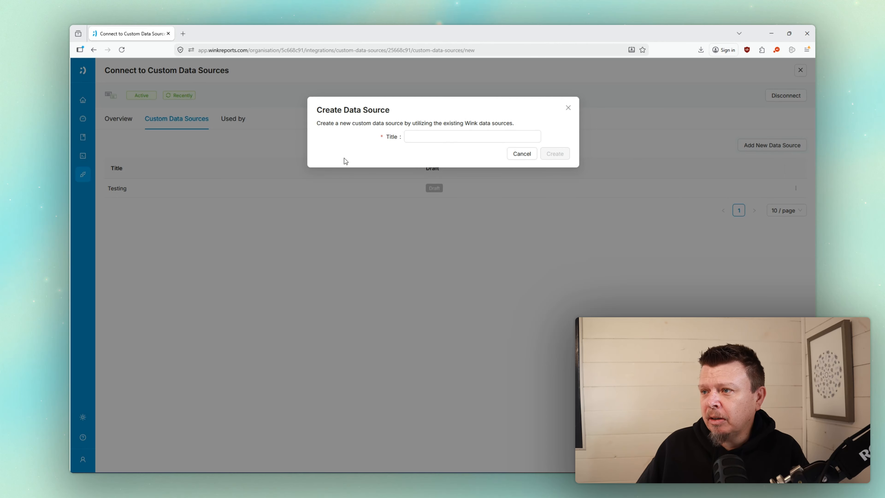
{"action": "left_click", "coordinate": [416, 138]}
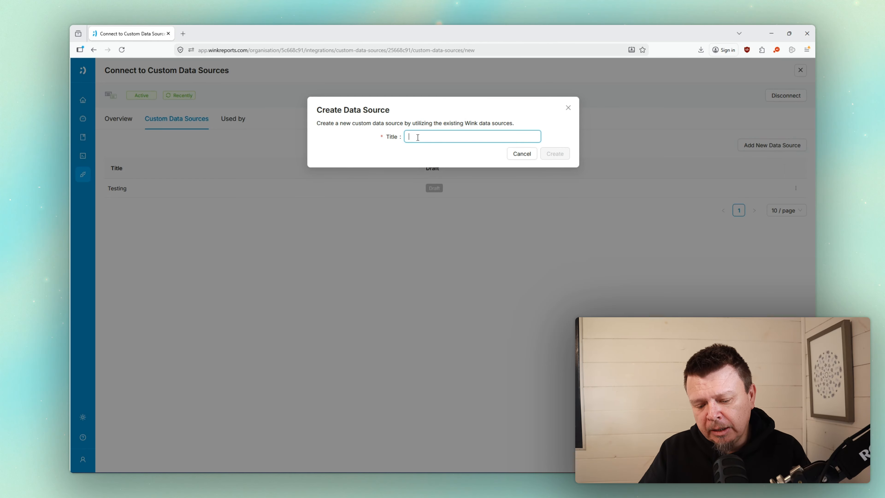
{"action": "type", "text": "Merging Demo"}
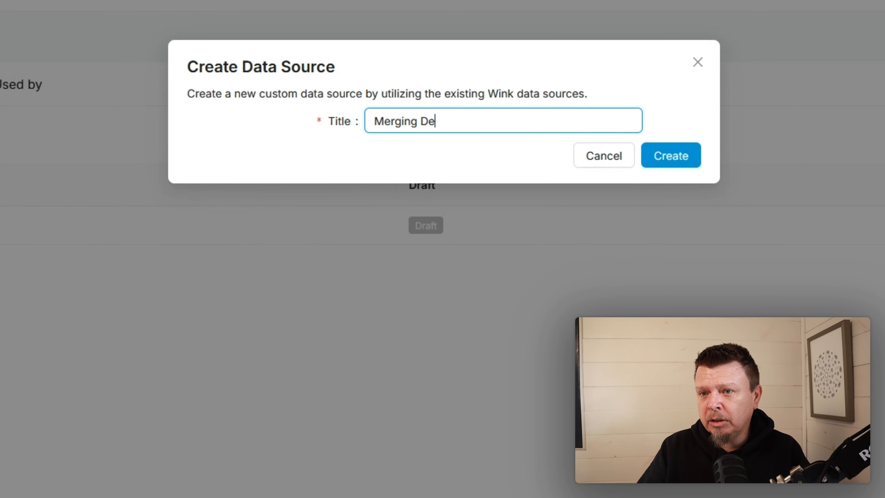
{"action": "left_click", "coordinate": [657, 157]}
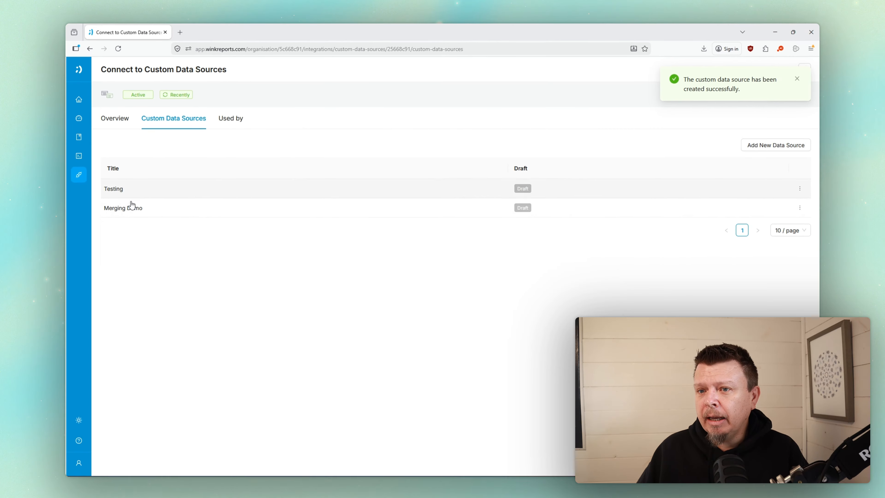
Step: Open the Merging Demo data source, review its default Hello World query, and start editing it
{"action": "left_click", "coordinate": [133, 207]}
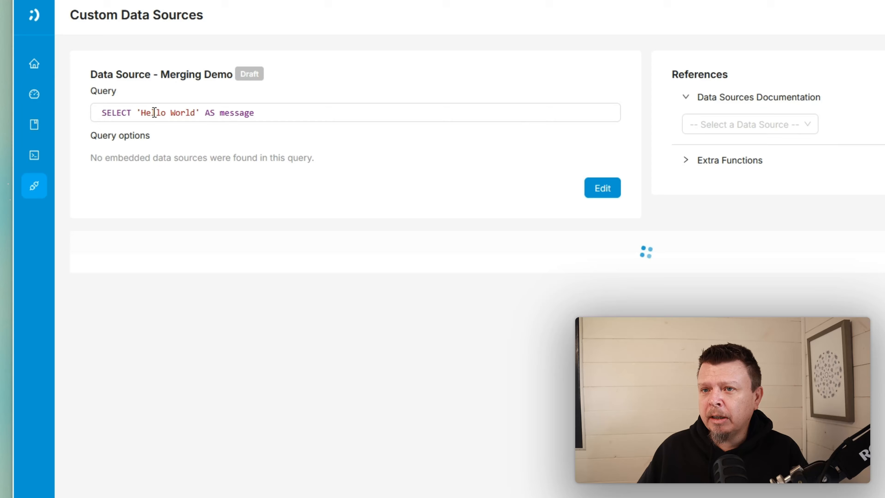
{"action": "left_click_drag", "start_coordinate": [130, 130], "coordinate": [240, 129]}
{"action": "left_click", "coordinate": [324, 100]}
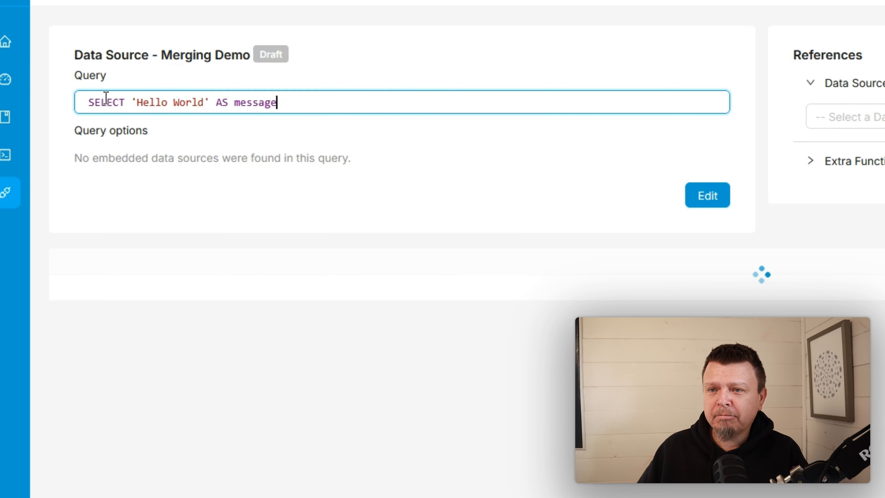
{"action": "left_click_drag", "start_coordinate": [89, 102], "coordinate": [296, 99]}
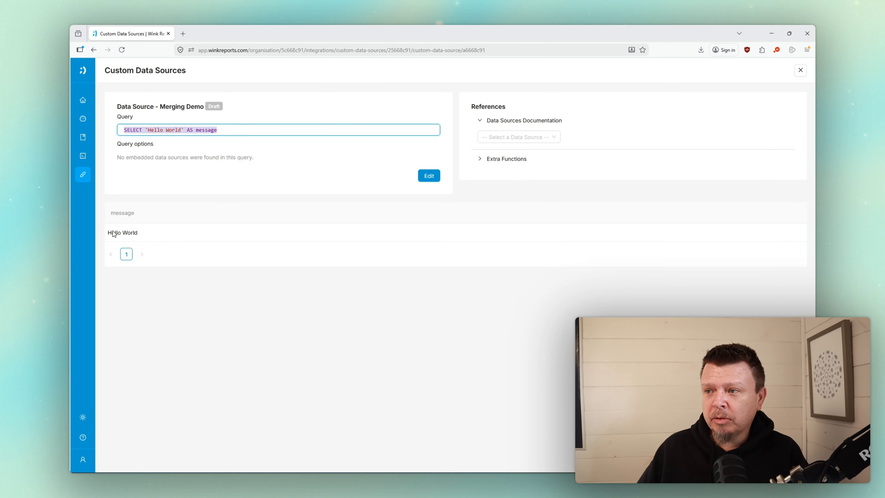
{"action": "left_click", "coordinate": [173, 130]}
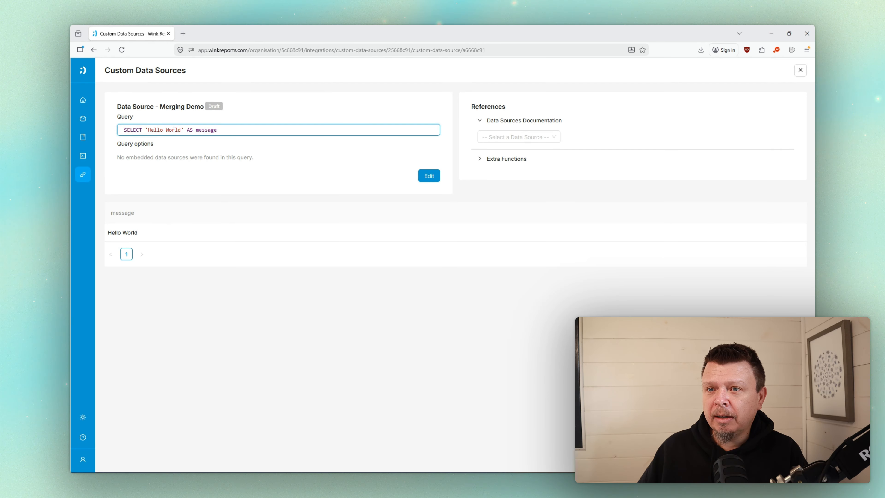
{"action": "left_click", "coordinate": [183, 132], "text": "shift"}
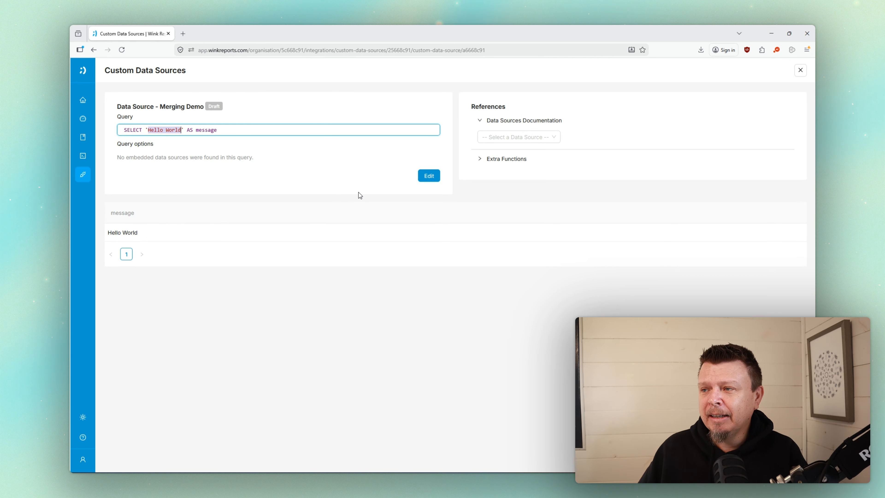
{"action": "left_click", "coordinate": [428, 175]}
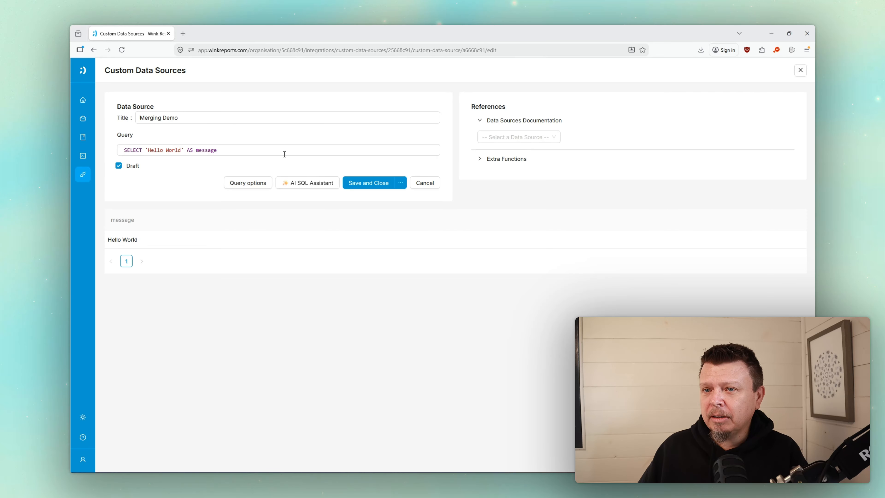
{"action": "left_click", "coordinate": [274, 151]}
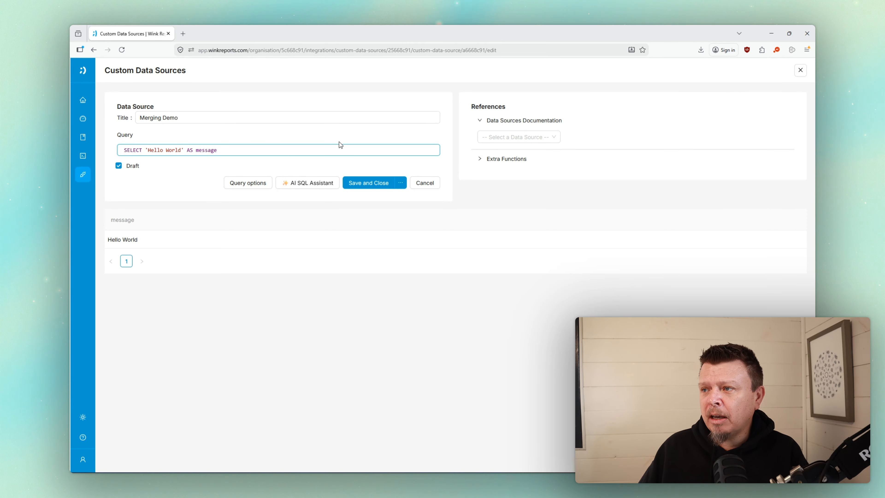
Step: Browse the data sources documentation and show the sample query for Demo Data Sales
{"action": "left_click", "coordinate": [540, 138]}
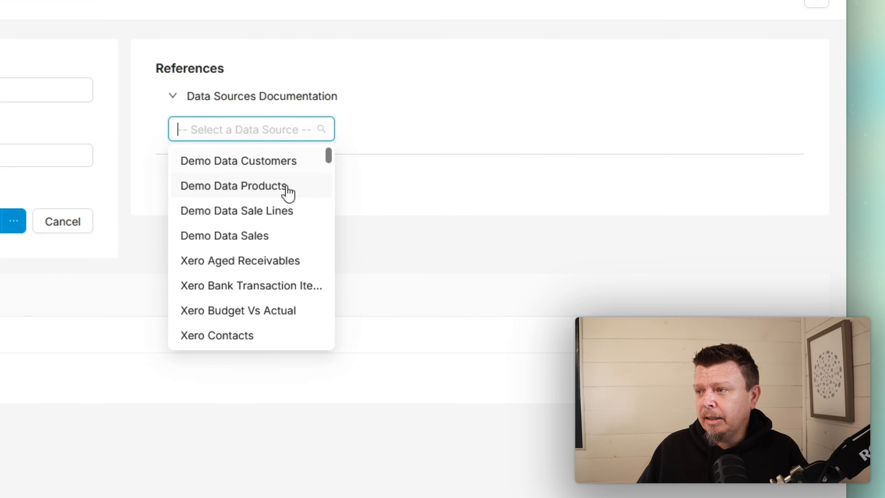
{"action": "scroll", "coordinate": [538, 170], "scroll_direction": "down", "scroll_amount": 10}
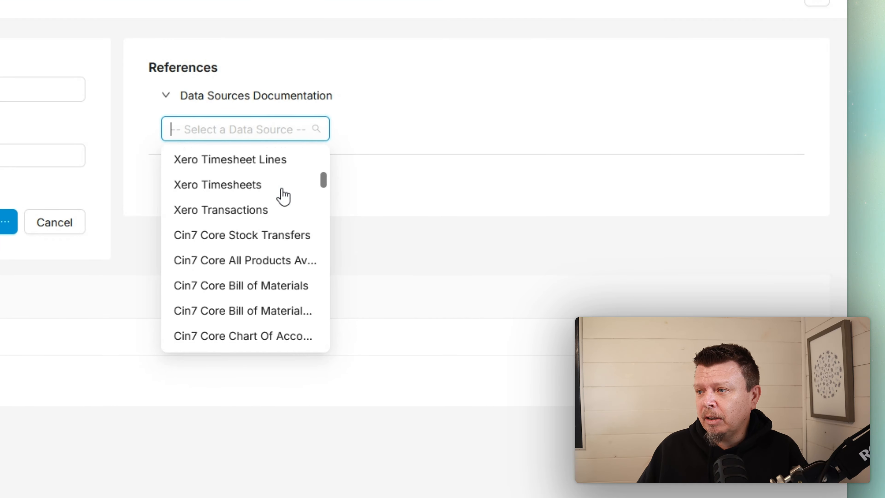
{"action": "scroll", "coordinate": [283, 196], "scroll_direction": "down", "scroll_amount": 3}
{"action": "scroll", "coordinate": [283, 196], "scroll_direction": "up", "scroll_amount": 12}
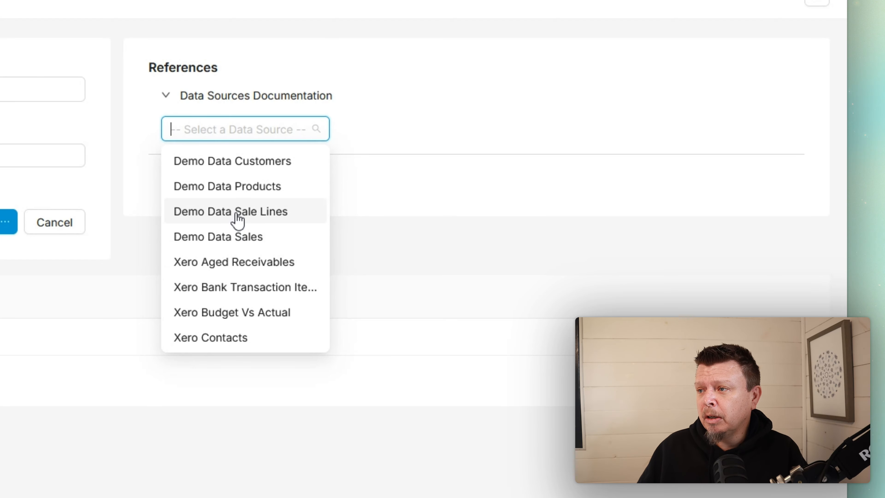
{"action": "left_click", "coordinate": [233, 239]}
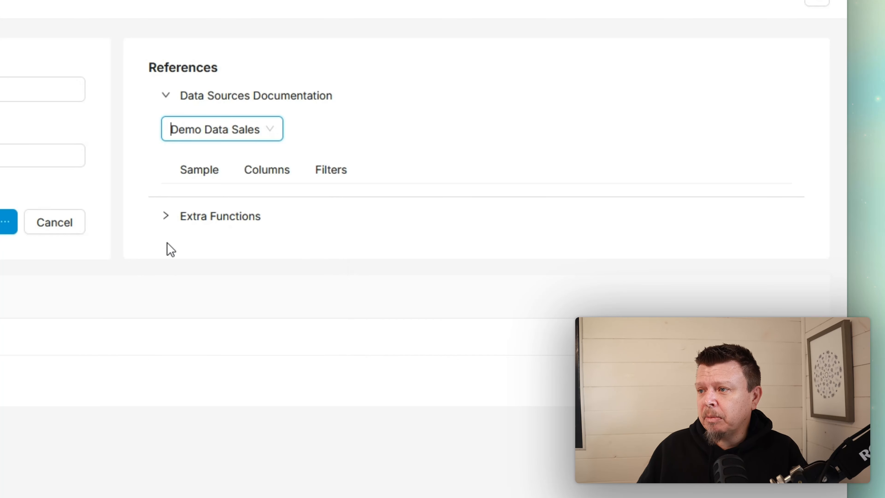
{"action": "left_click", "coordinate": [213, 177]}
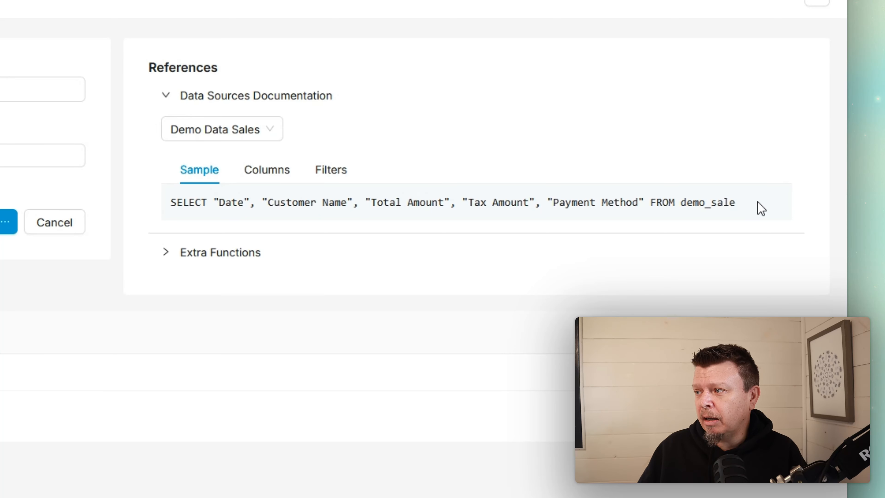
Step: Replace the Merging Demo query with the sample SELECT of Date, Customer Name, Total Amount, Tax Amount and Payment Method from demo_sale
{"action": "left_click_drag", "start_coordinate": [756, 205], "coordinate": [179, 199]}
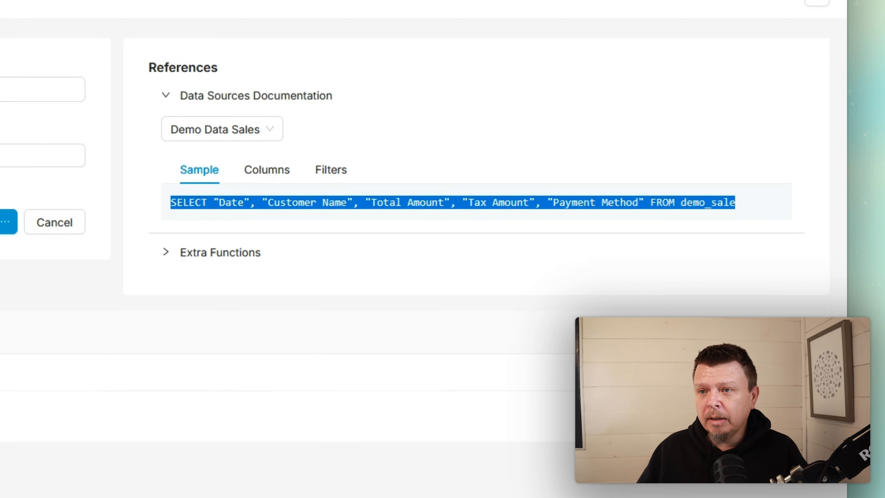
{"action": "left_click", "coordinate": [42, 155]}
{"action": "key", "text": "ctrl+a"}
{"action": "type", "text": "SELECT \"Date\", \"Customer Name\", \"Total Amount\", \"Tax Amount\", \"Payment Method\" FROM demo_sale"}
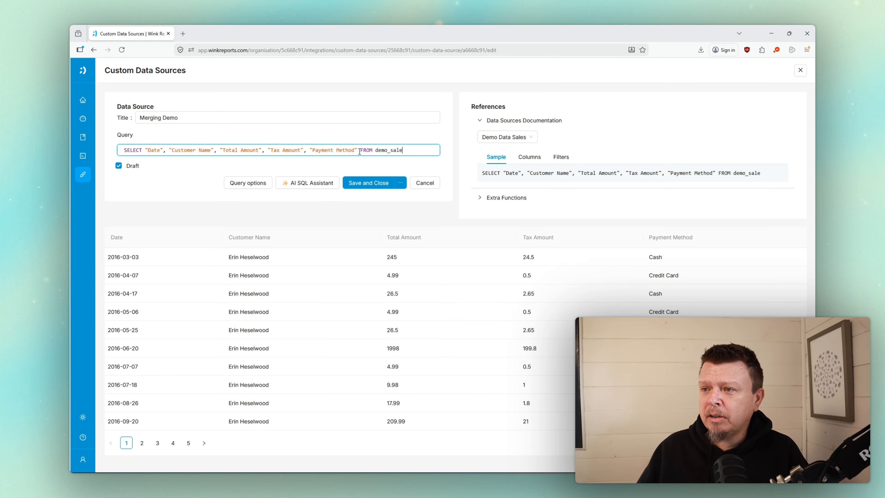
Step: Put the FROM demo_sale clause on its own unindented line, with a blank line after the SELECT list
{"action": "key", "text": "Return"}
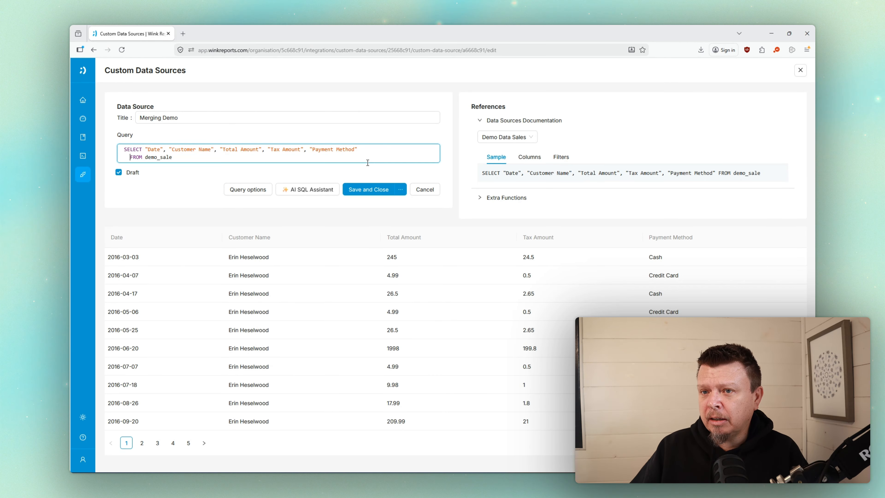
{"action": "key", "text": "Return"}
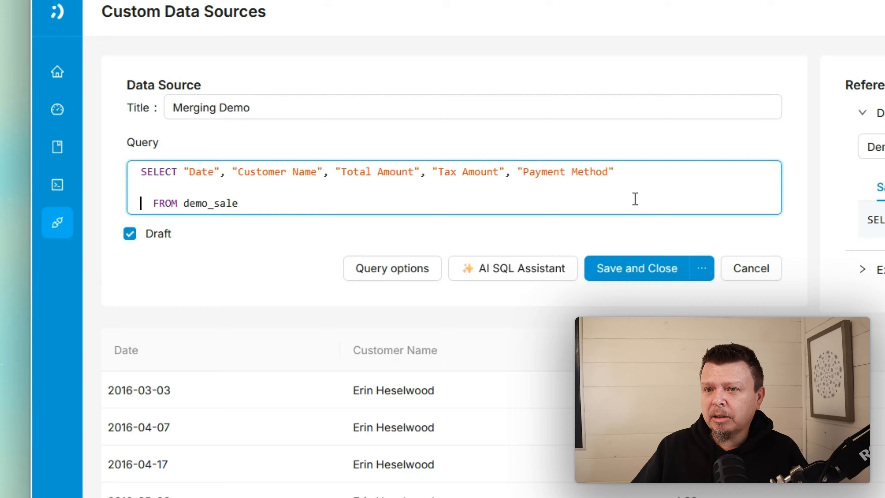
{"action": "key", "text": "Delete"}
{"action": "key", "text": "Delete"}
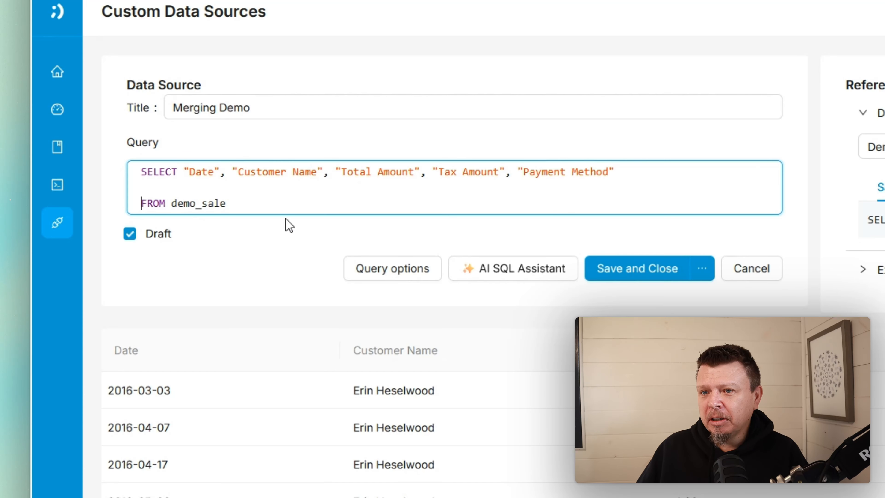
{"action": "left_click_drag", "start_coordinate": [171, 202], "coordinate": [233, 199]}
{"action": "left_click", "coordinate": [253, 204]}
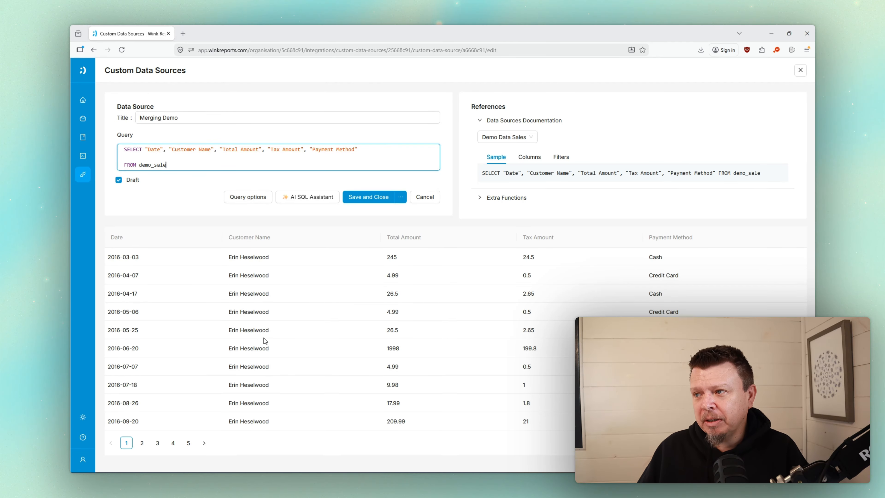
Step: Look through the available Demo Data Sales columns and copy the Customer Email column name
{"action": "left_click", "coordinate": [530, 160]}
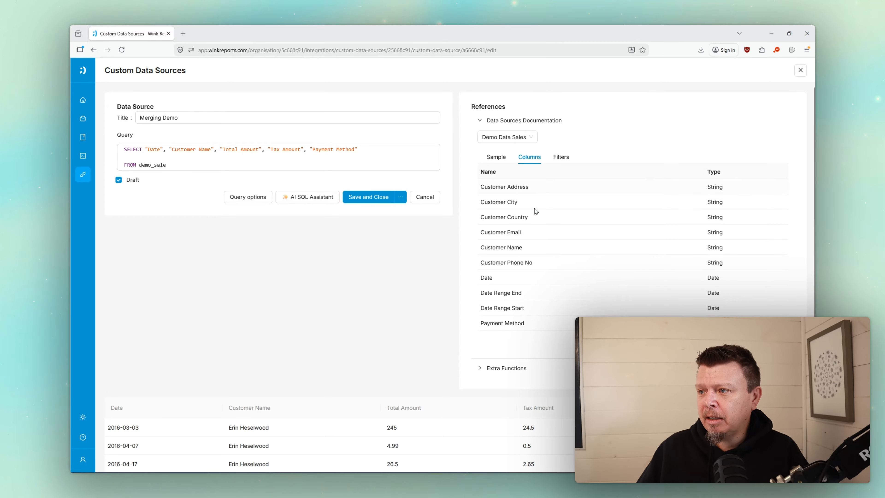
{"action": "scroll", "coordinate": [519, 258], "scroll_direction": "down", "scroll_amount": 5}
{"action": "scroll", "coordinate": [519, 258], "scroll_direction": "up", "scroll_amount": 5}
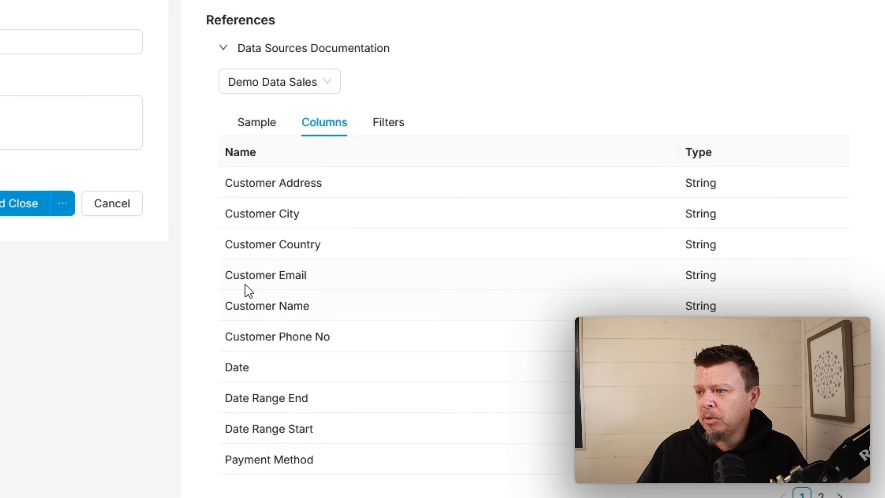
{"action": "left_click_drag", "start_coordinate": [240, 276], "coordinate": [300, 279]}
{"action": "key", "text": "ctrl+c"}
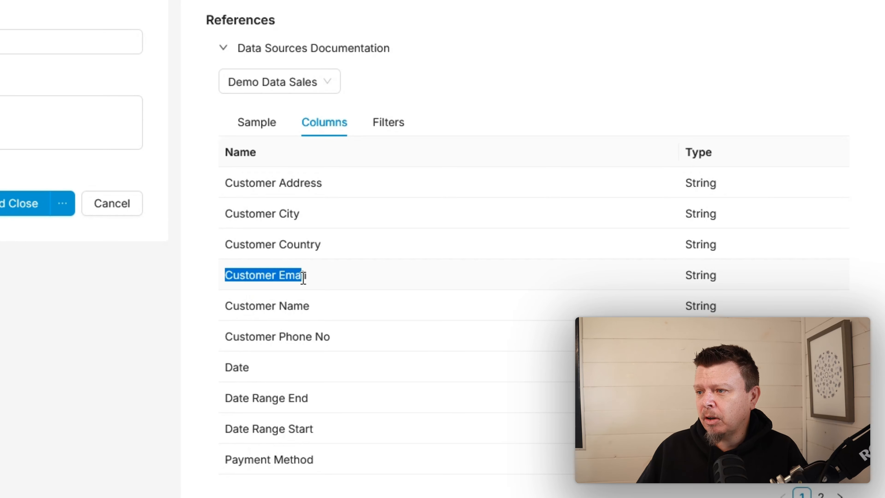
Step: Add "Customer Email" after "Payment Method" in the query's SELECT list and check the new column in the results preview
{"action": "left_click", "coordinate": [35, 120]}
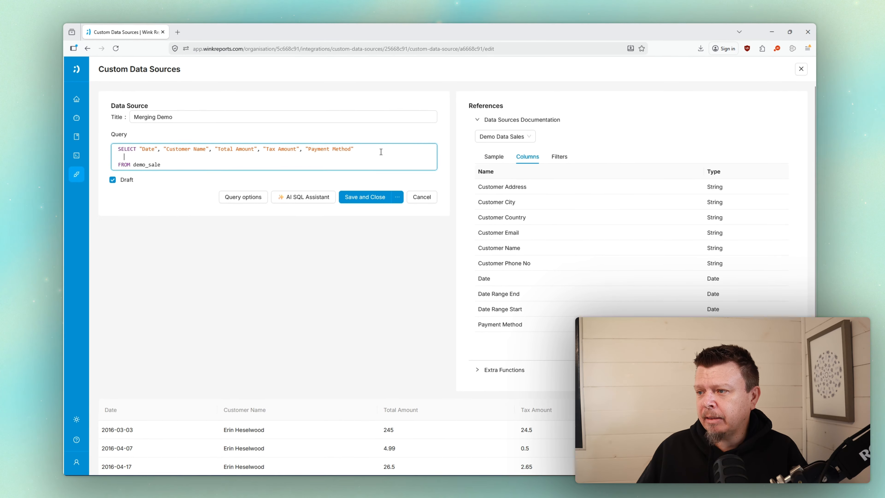
{"action": "left_click", "coordinate": [337, 146]}
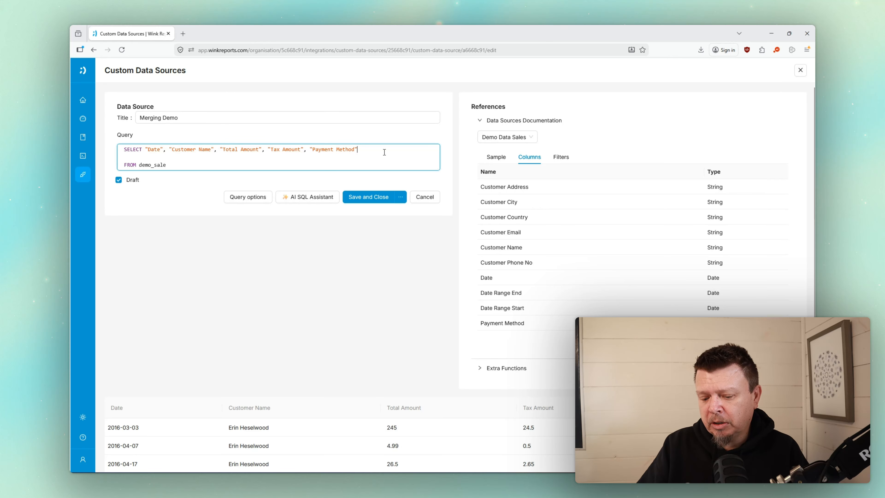
{"action": "type", "text": "\""}
{"action": "key", "text": "ctrl+v"}
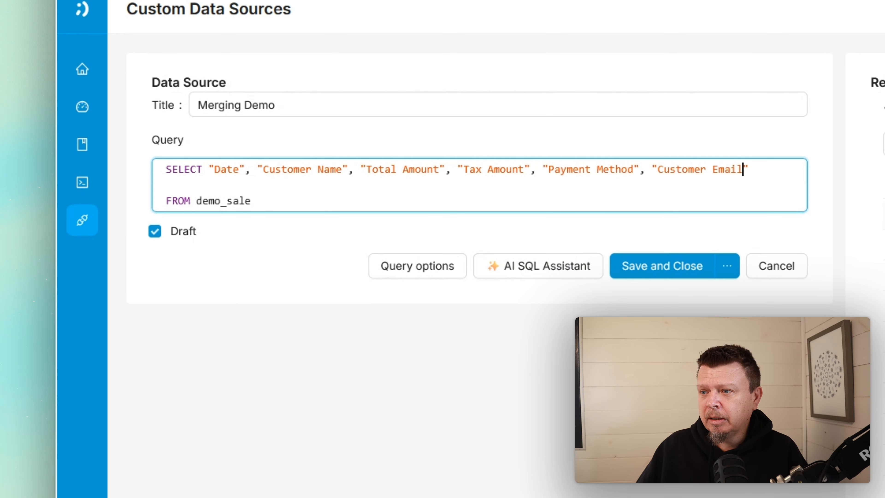
{"action": "left_click", "coordinate": [501, 228]}
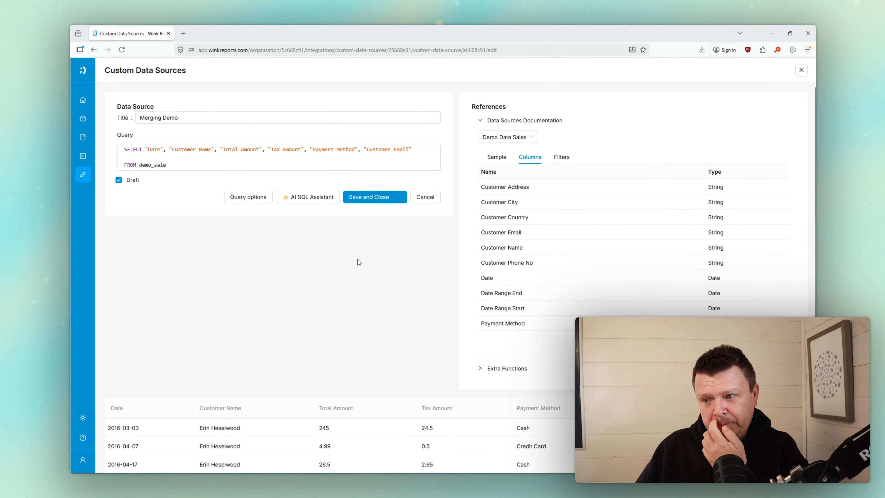
{"action": "scroll", "coordinate": [431, 300], "scroll_direction": "down", "scroll_amount": 5}
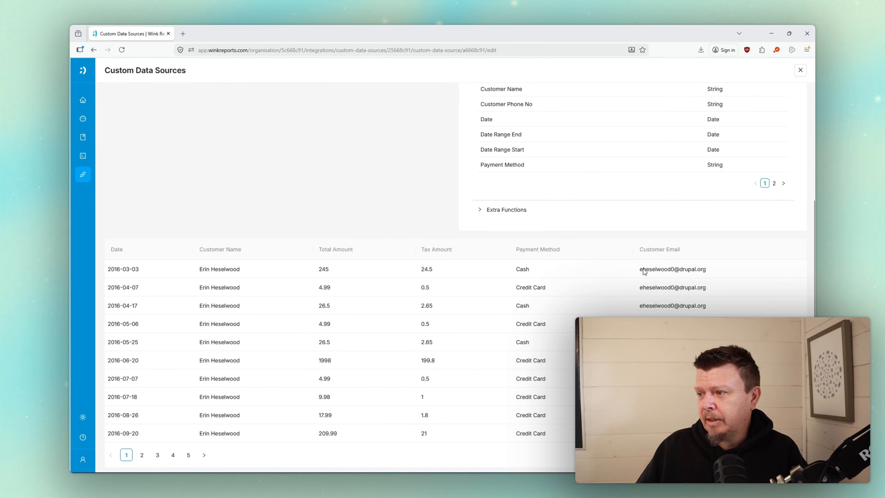
Step: Examine the Customer Email values in the query's results preview
{"action": "left_click_drag", "start_coordinate": [643, 268], "coordinate": [707, 270]}
{"action": "left_click_drag", "start_coordinate": [656, 287], "coordinate": [696, 288]}
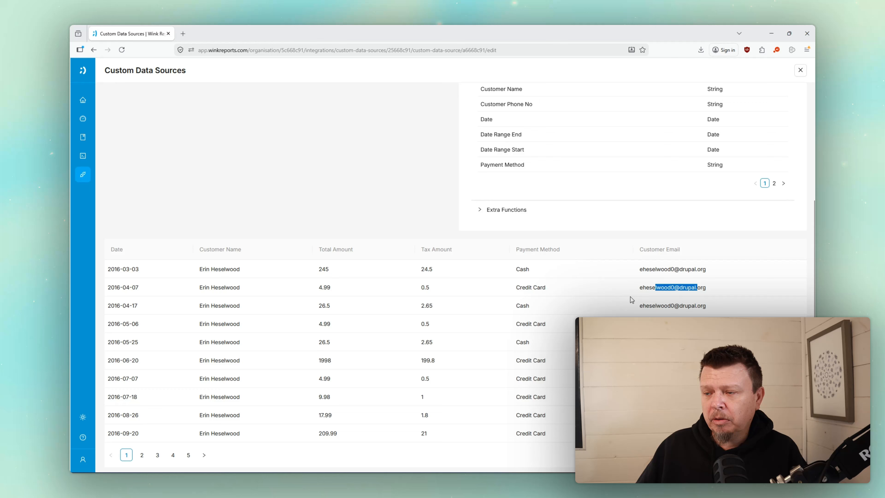
{"action": "left_click", "coordinate": [608, 303]}
{"action": "scroll", "coordinate": [313, 269], "scroll_direction": "up", "scroll_amount": 5}
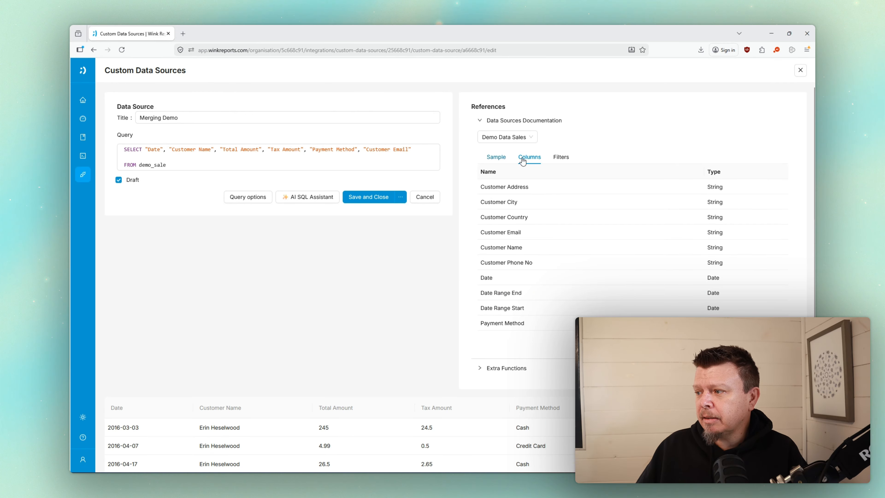
Step: Review the documented Demo Data Sales filters and the query options for its date range and customer filters
{"action": "left_click", "coordinate": [560, 158]}
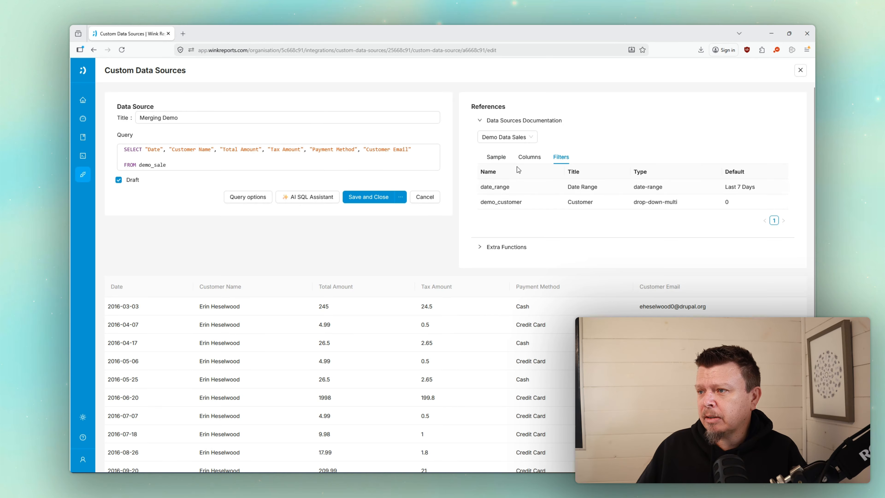
{"action": "left_click", "coordinate": [244, 197]}
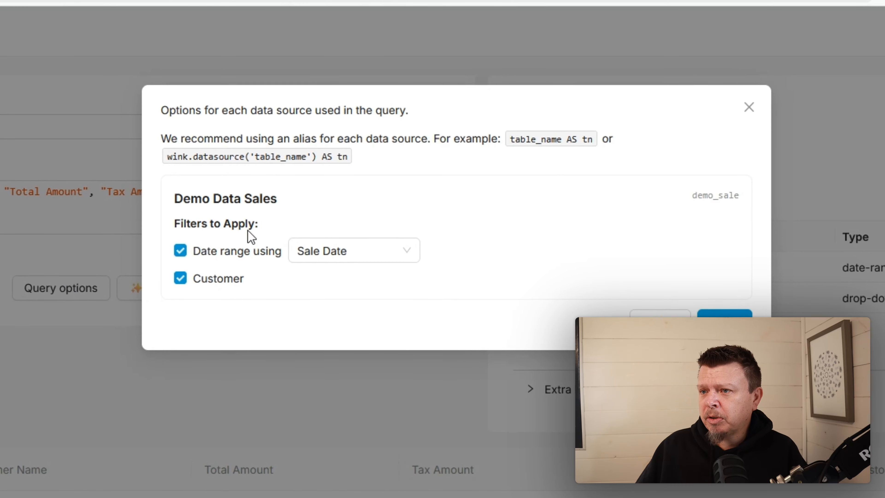
{"action": "left_click", "coordinate": [377, 259]}
{"action": "left_click", "coordinate": [377, 258]}
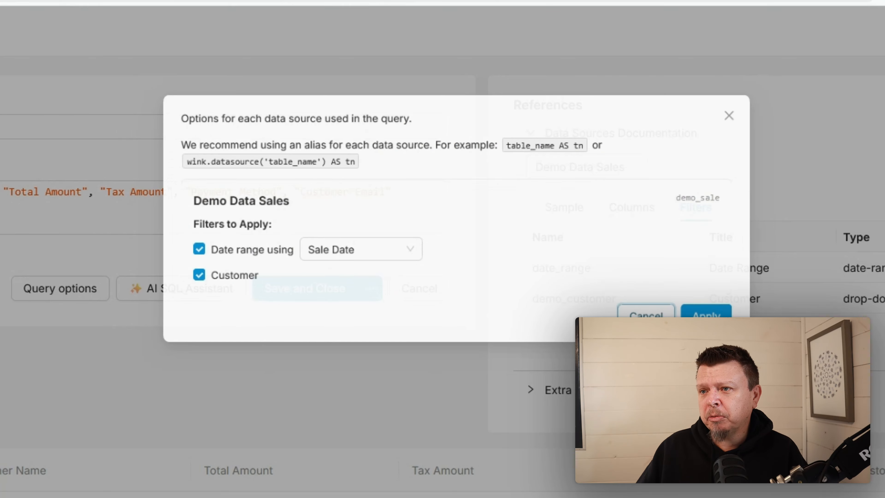
{"action": "left_click", "coordinate": [724, 322]}
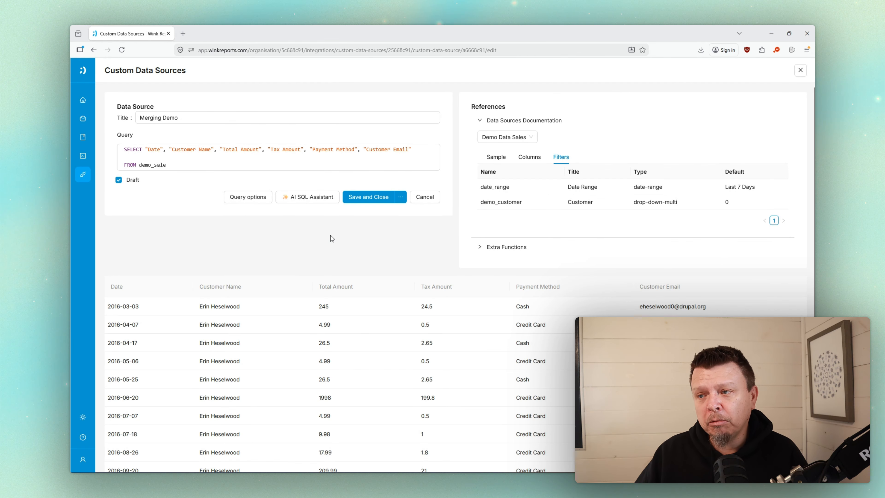
{"action": "left_click", "coordinate": [334, 165]}
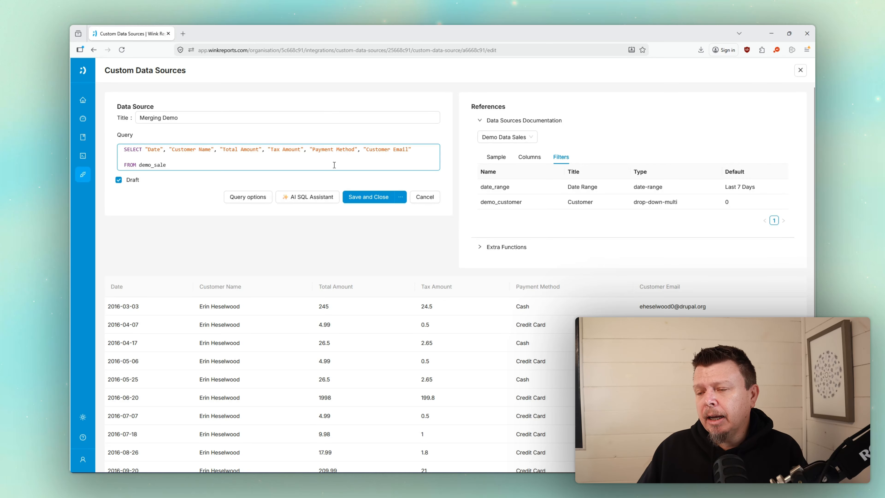
{"action": "left_click", "coordinate": [357, 176]}
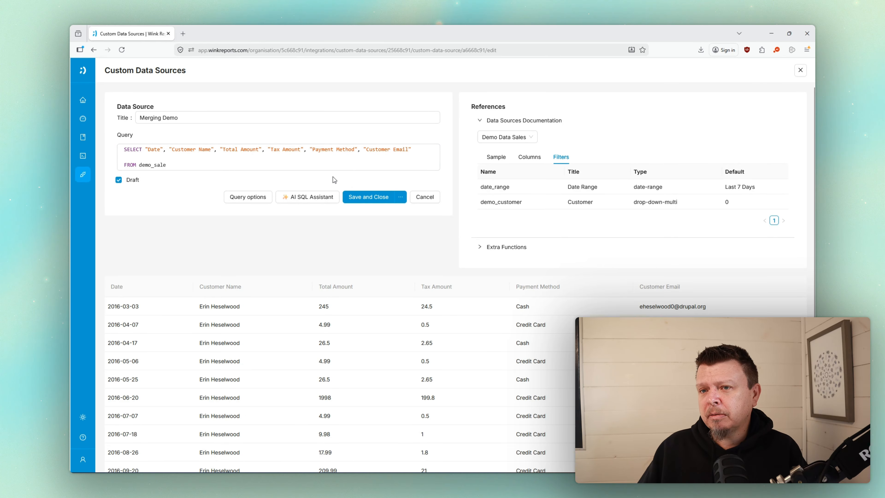
Step: Replace the column list in the SELECT statement with * and look across all resulting columns in the preview
{"action": "left_click", "coordinate": [154, 145]}
{"action": "left_click_drag", "start_coordinate": [145, 149], "coordinate": [413, 150]}
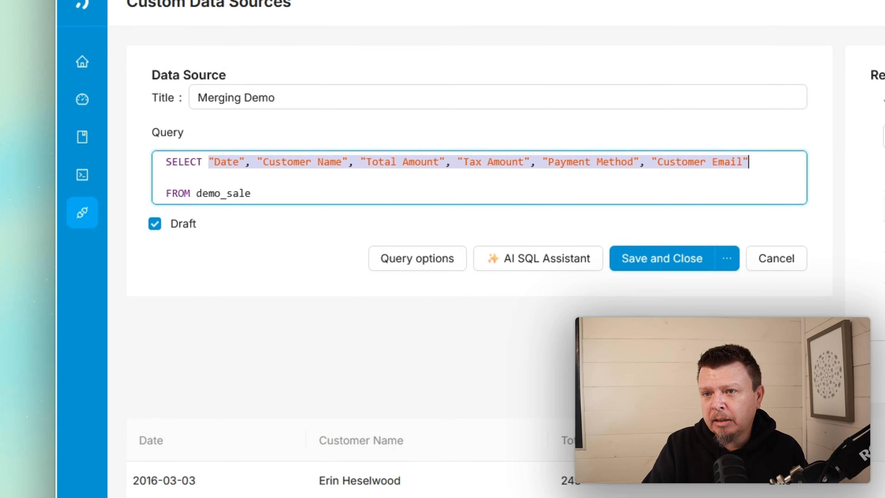
{"action": "type", "text": "*"}
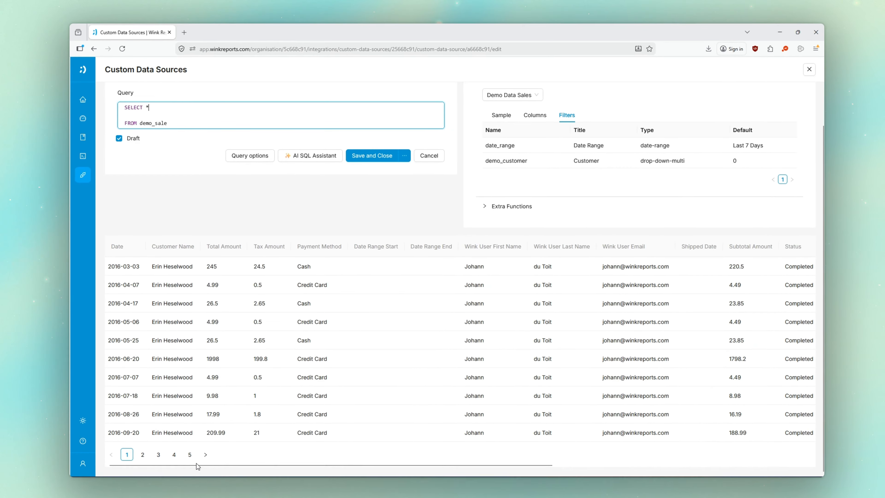
{"action": "scroll", "coordinate": [349, 480], "scroll_direction": "right", "scroll_amount": 10}
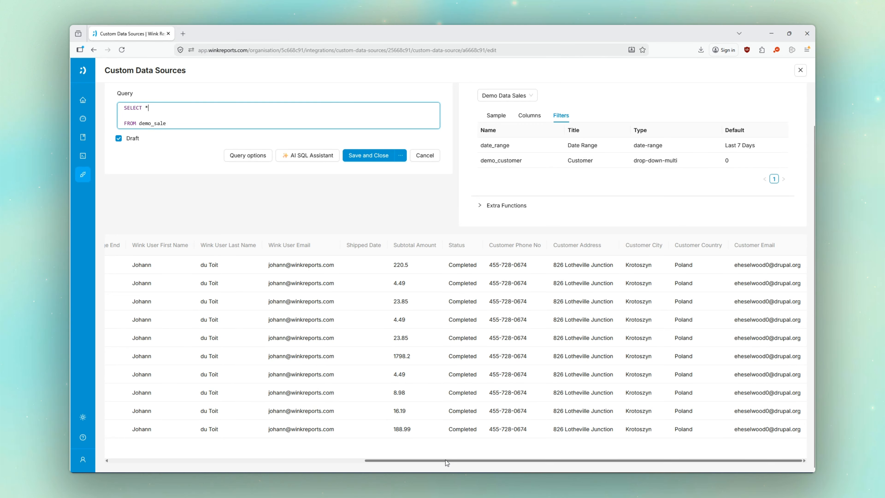
{"action": "left_click_drag", "start_coordinate": [443, 460], "coordinate": [183, 450]}
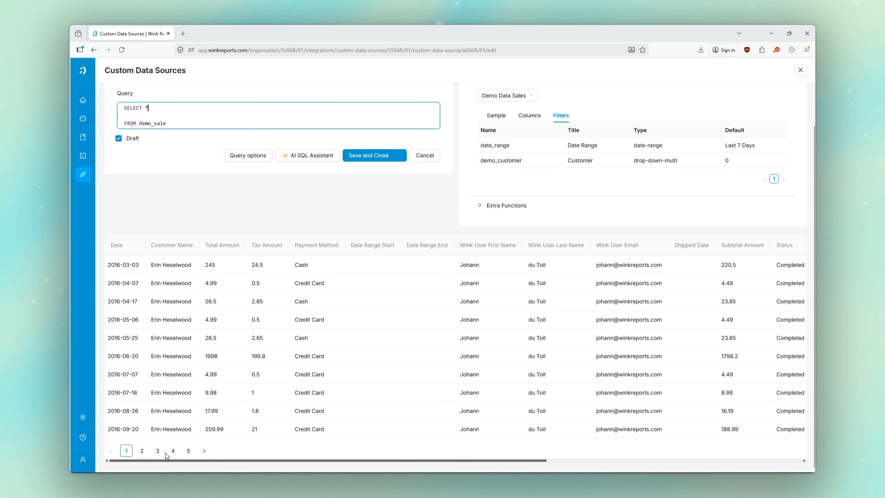
{"action": "scroll", "coordinate": [245, 212], "scroll_direction": "up", "scroll_amount": 2}
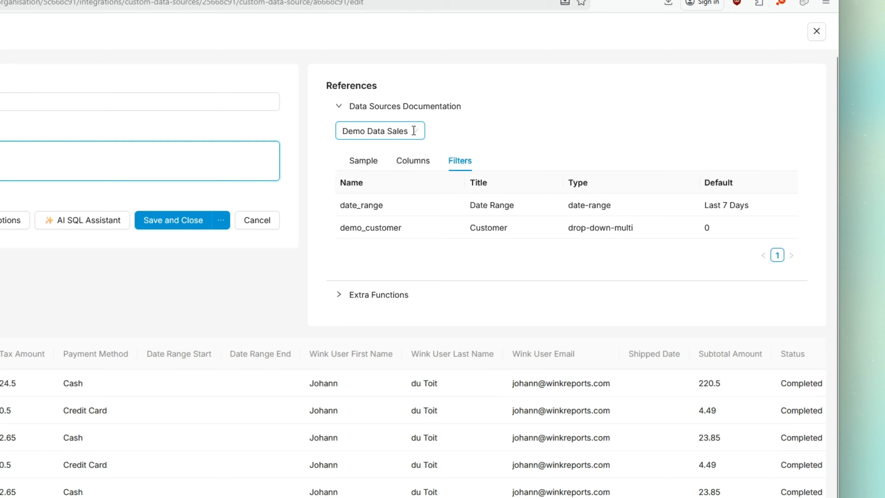
Step: Switch the data source documentation to Demo Data Customers and copy the name demo_customer
{"action": "left_click", "coordinate": [507, 137]}
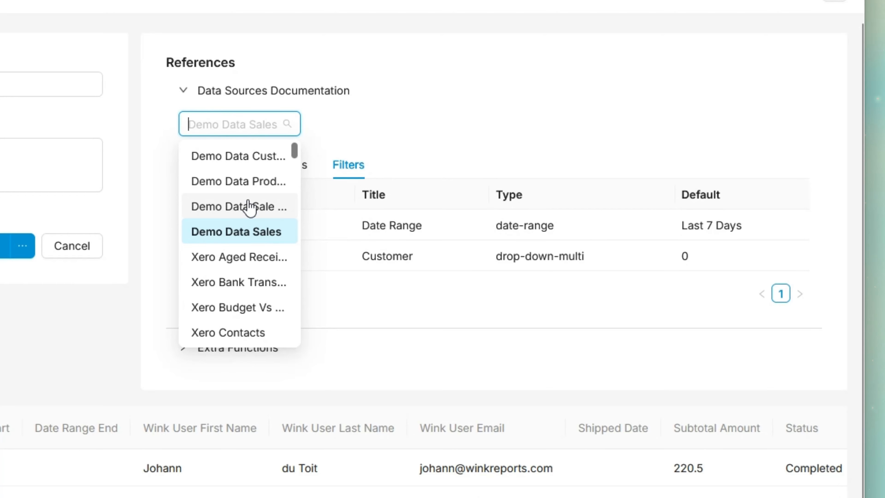
{"action": "left_click", "coordinate": [259, 157]}
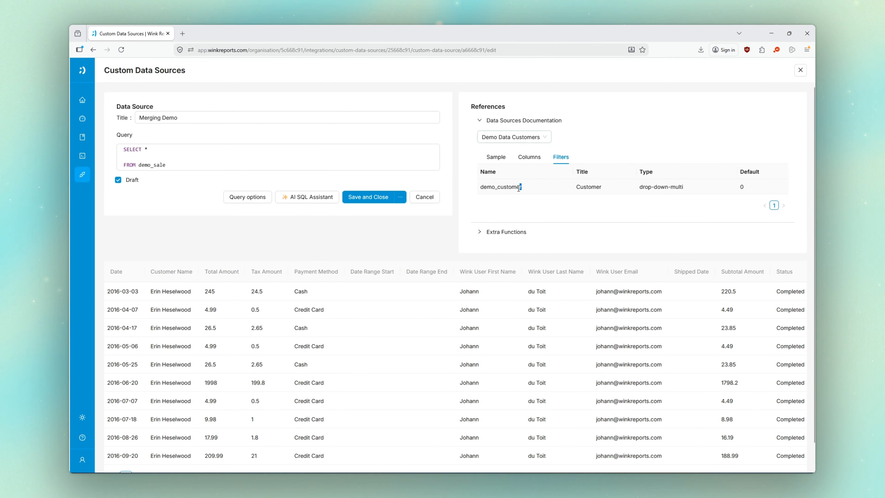
{"action": "left_click_drag", "start_coordinate": [519, 187], "coordinate": [480, 187]}
{"action": "key", "text": "ctrl+c"}
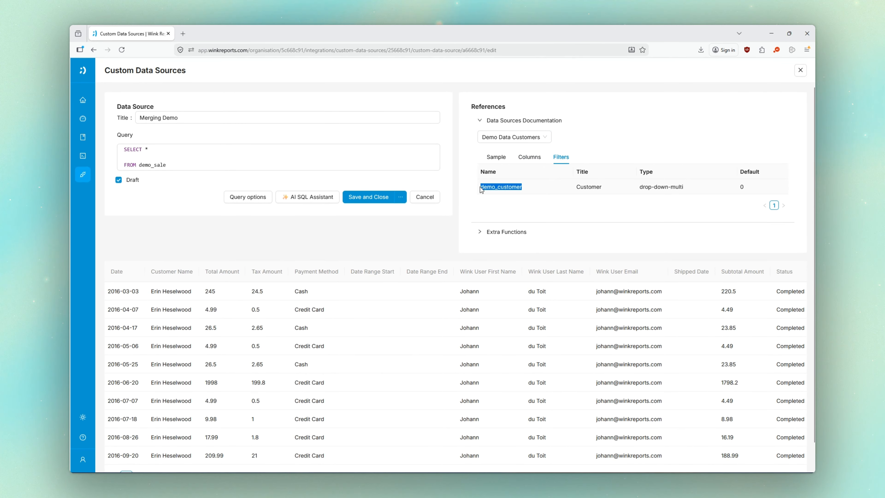
Step: Replace demo_sale with demo_customer in the FROM clause and look over the customer rows in the preview
{"action": "double_click", "coordinate": [144, 165]}
{"action": "key", "text": "ctrl+v"}
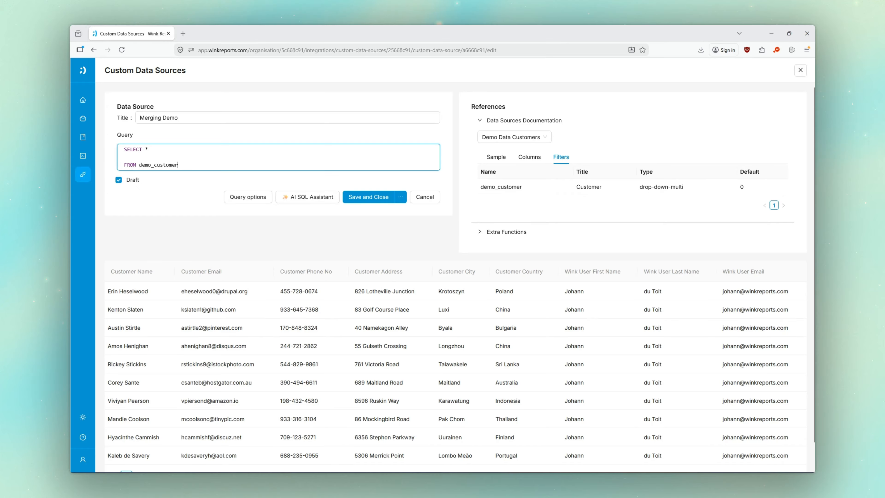
{"action": "scroll", "coordinate": [406, 419], "scroll_direction": "down", "scroll_amount": 1}
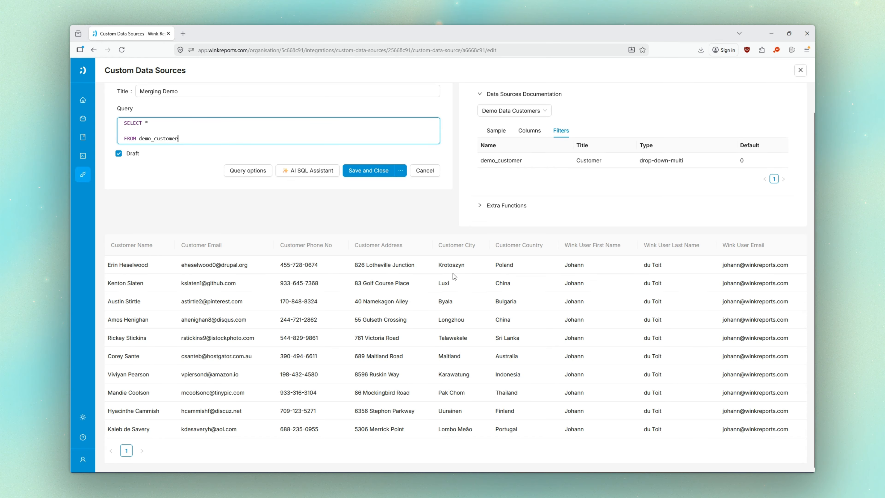
{"action": "scroll", "coordinate": [487, 278], "scroll_direction": "up", "scroll_amount": 1}
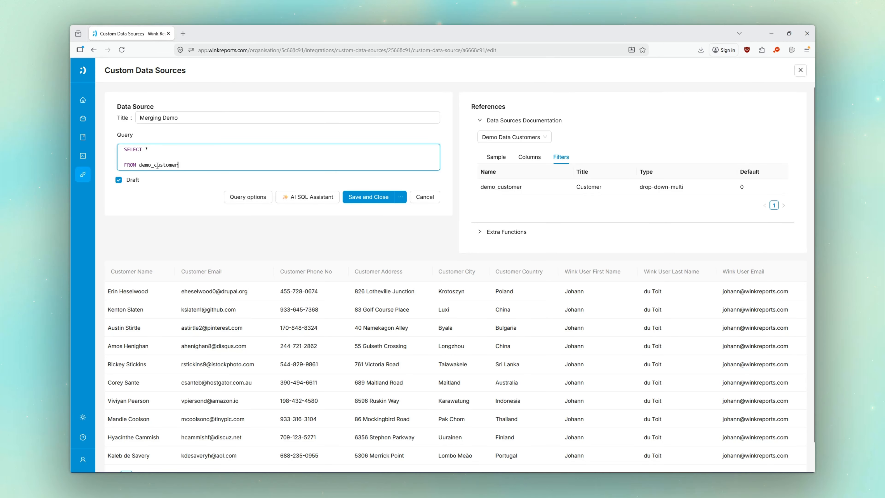
Step: Change the FROM clause back to demo_sale and look across its columns in the results preview
{"action": "left_click_drag", "start_coordinate": [155, 166], "coordinate": [179, 166]}
{"action": "type", "text": "sales"}
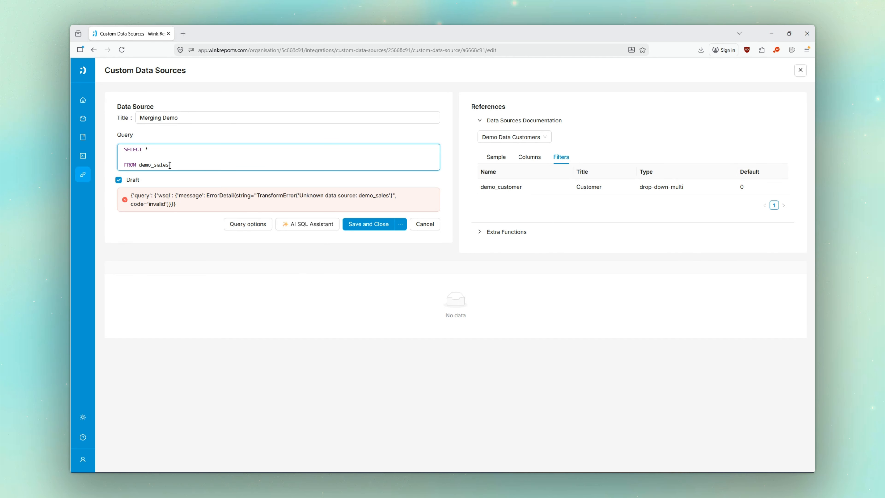
{"action": "key", "text": "BackSpace"}
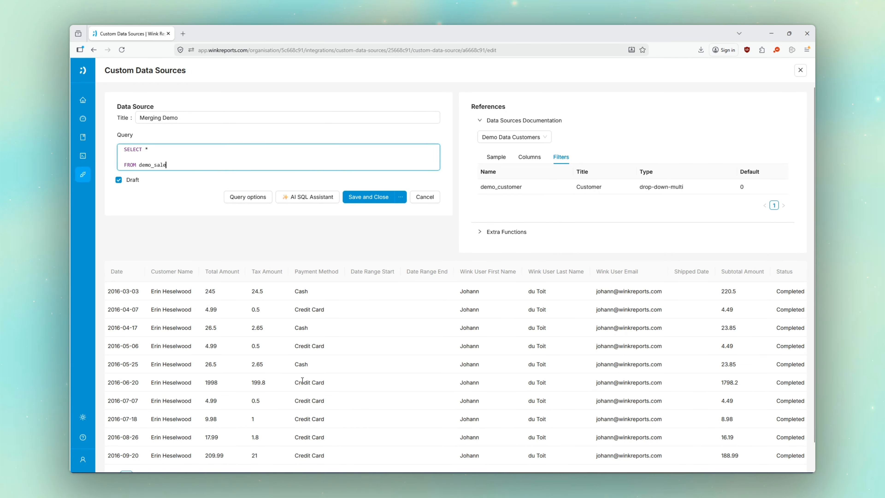
{"action": "scroll", "coordinate": [610, 377], "scroll_direction": "down", "scroll_amount": 2}
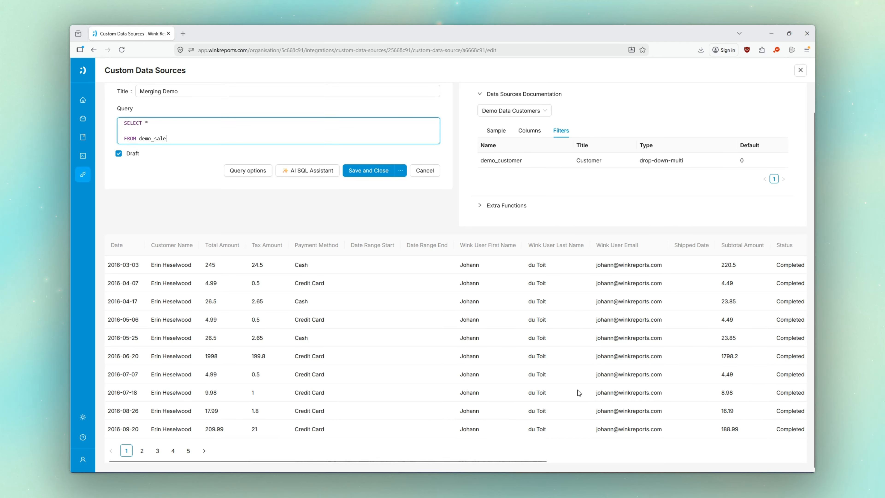
{"action": "scroll", "coordinate": [680, 461], "scroll_direction": "right", "scroll_amount": 3}
{"action": "scroll", "coordinate": [680, 461], "scroll_direction": "right", "scroll_amount": 5}
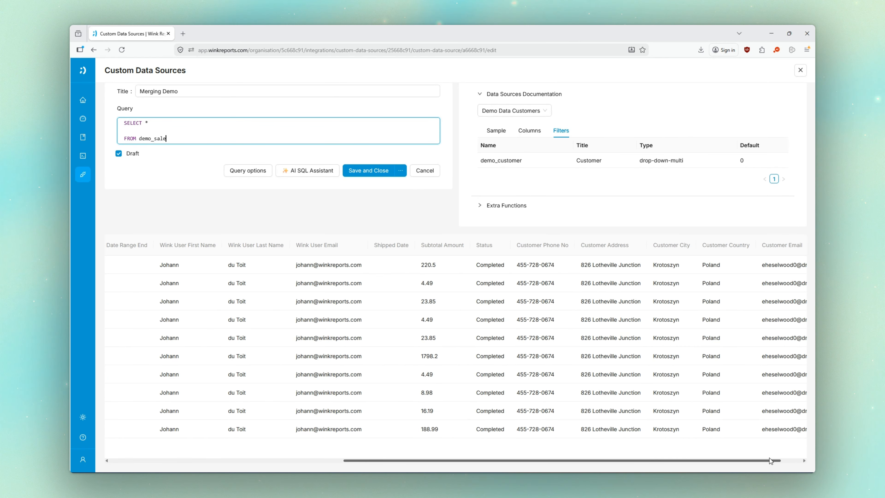
{"action": "left_click_drag", "start_coordinate": [788, 461], "coordinate": [537, 460]}
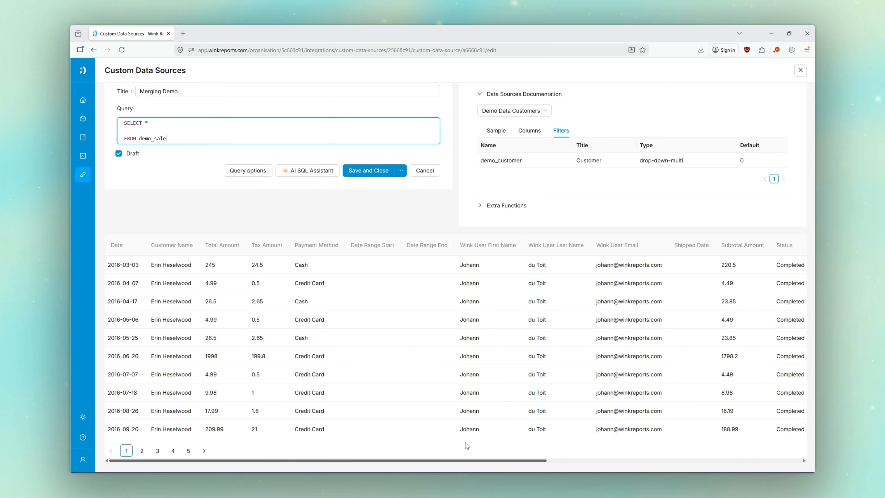
{"action": "scroll", "coordinate": [328, 271], "scroll_direction": "up", "scroll_amount": 2}
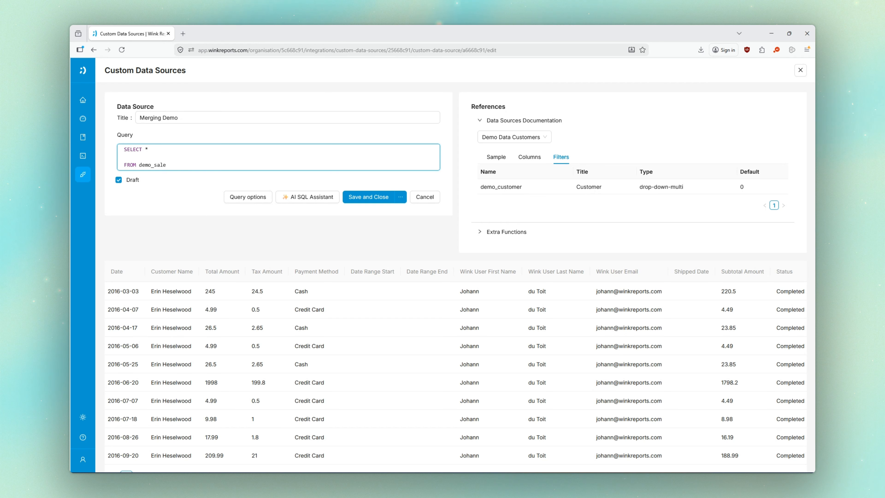
Step: Give demo_sale the alias s and add a JOIN to demo_customer with the alias c on a new line
{"action": "type", "text": "s"}
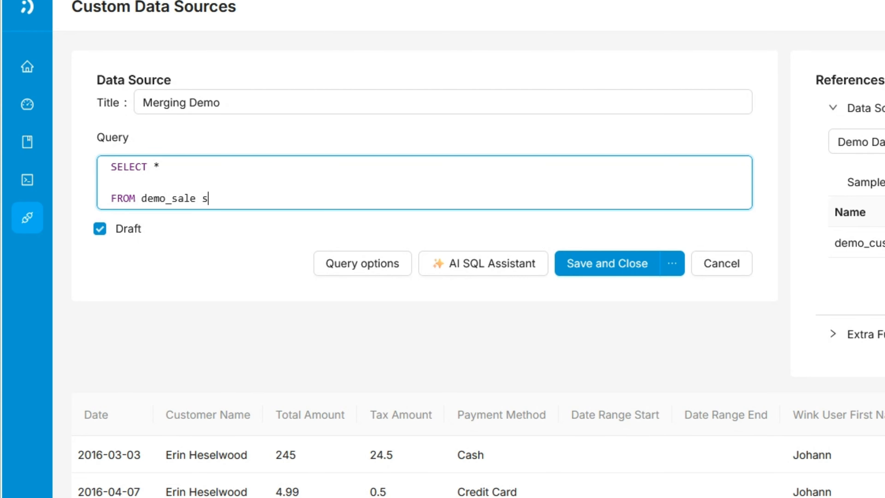
{"action": "key", "text": "Return"}
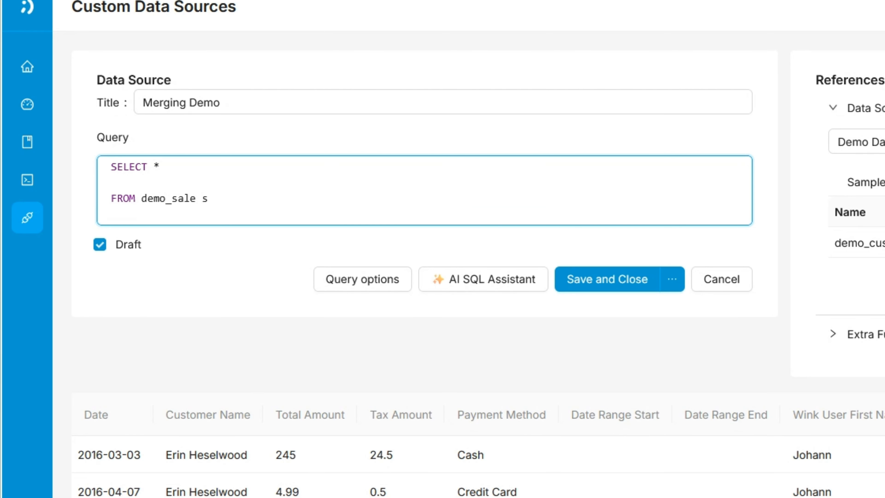
{"action": "type", "text": "JOIN demo_cu"}
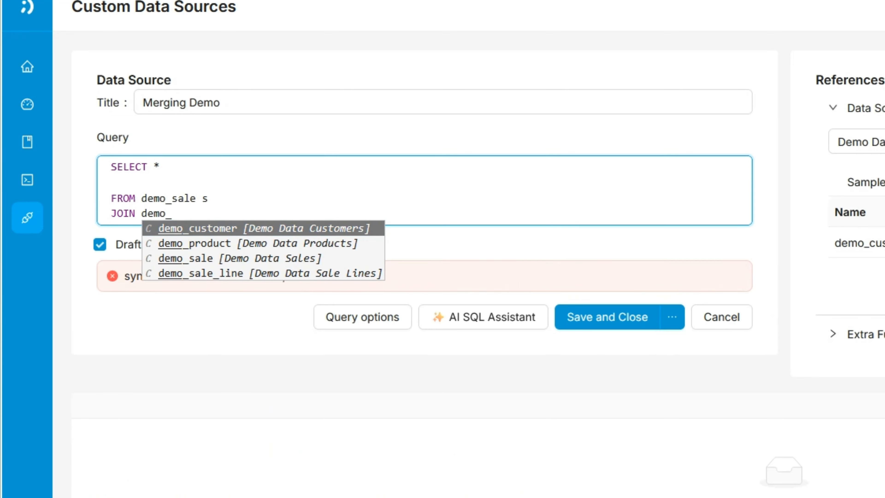
{"action": "left_click", "coordinate": [209, 229]}
{"action": "type", "text": "c"}
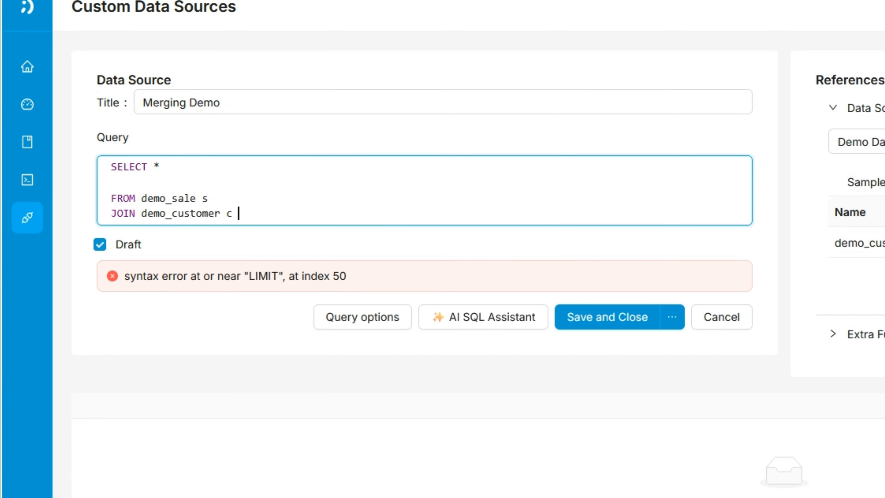
Step: Begin the join's ON condition with a quoted column reference on the s alias
{"action": "type", "text": " ON s"}
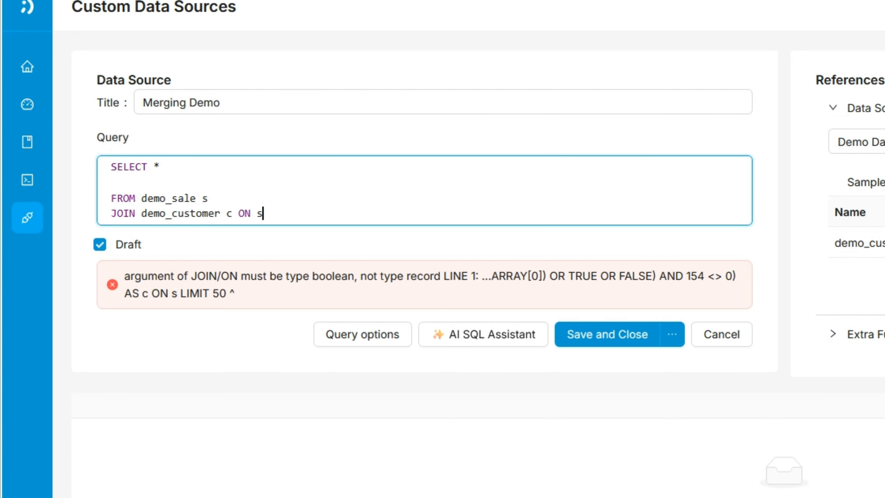
{"action": "type", "text": "."}
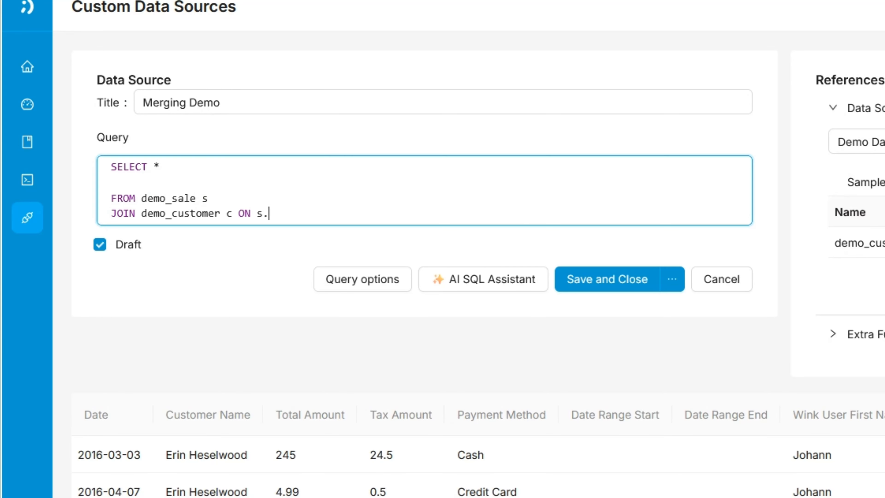
{"action": "type", "text": "\"CUSTO"}
{"action": "key", "text": "BackSpace"}
{"action": "key", "text": "BackSpace"}
{"action": "key", "text": "BackSpace"}
{"action": "key", "text": "BackSpace"}
{"action": "key", "text": "BackSpace"}
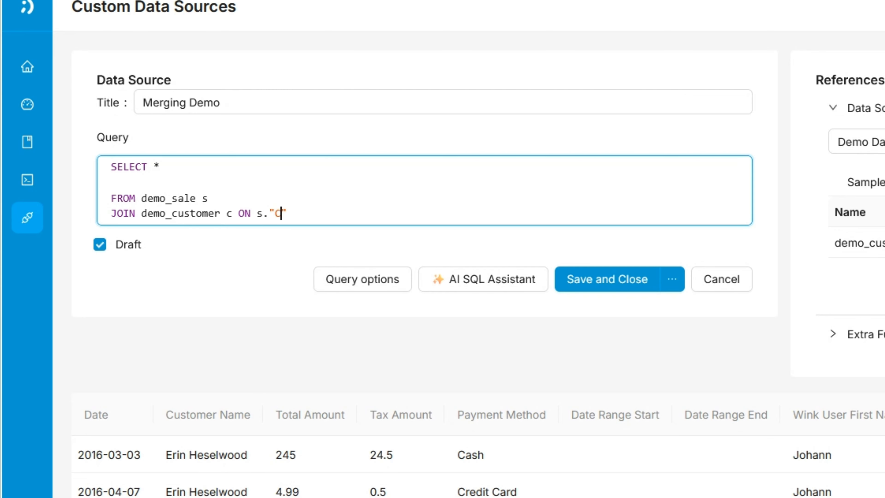
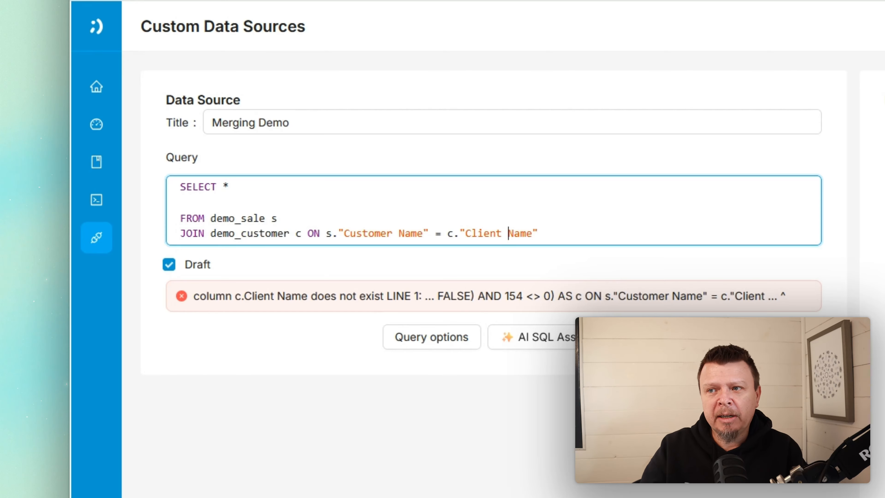
Step: Replace "Client Name" with "Customer Name" on the c side of the join condition
{"action": "key", "text": "BackSpace"}
{"action": "key", "text": "BackSpace"}
{"action": "key", "text": "BackSpace"}
{"action": "key", "text": "BackSpace"}
{"action": "key", "text": "BackSpace"}
{"action": "key", "text": "BackSpace"}
{"action": "key", "text": "BackSpace"}
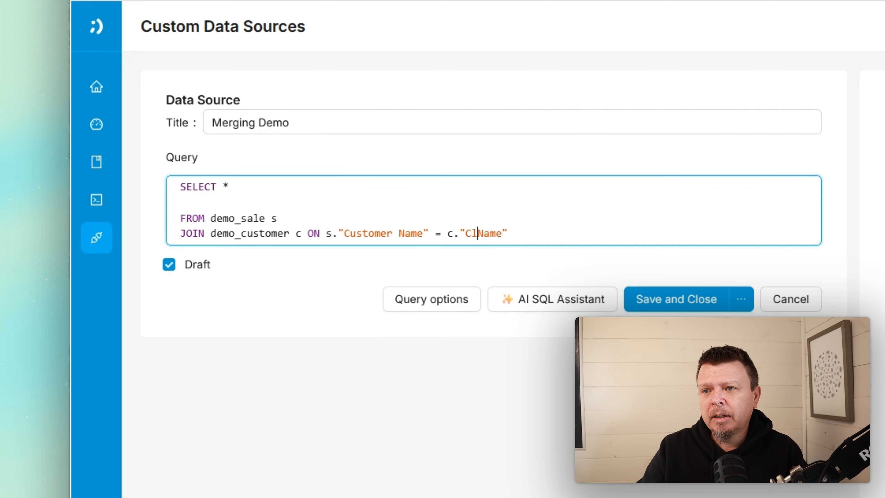
{"action": "type", "text": "Customer"}
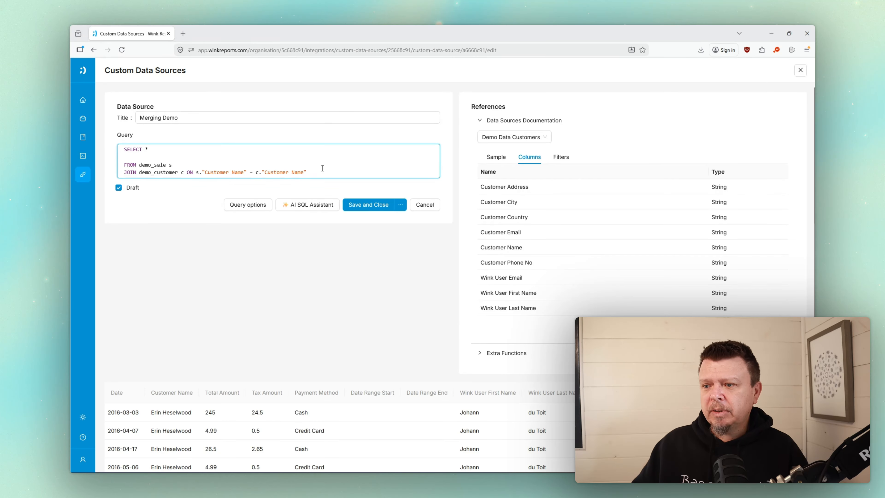
Step: Replace the asterisk in the SELECT clause with s."Date" followed by a comma
{"action": "scroll", "coordinate": [322, 168], "scroll_direction": "down", "scroll_amount": 2}
{"action": "scroll", "coordinate": [330, 169], "scroll_direction": "up", "scroll_amount": 2}
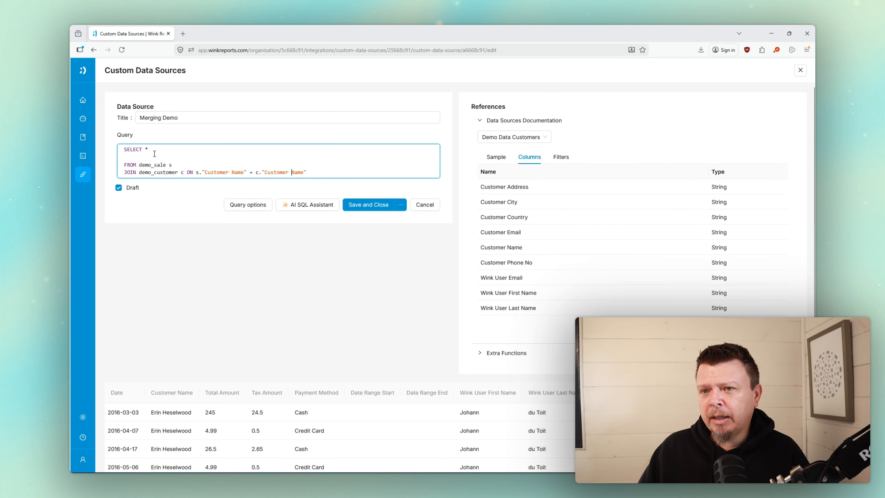
{"action": "double_click", "coordinate": [146, 148]}
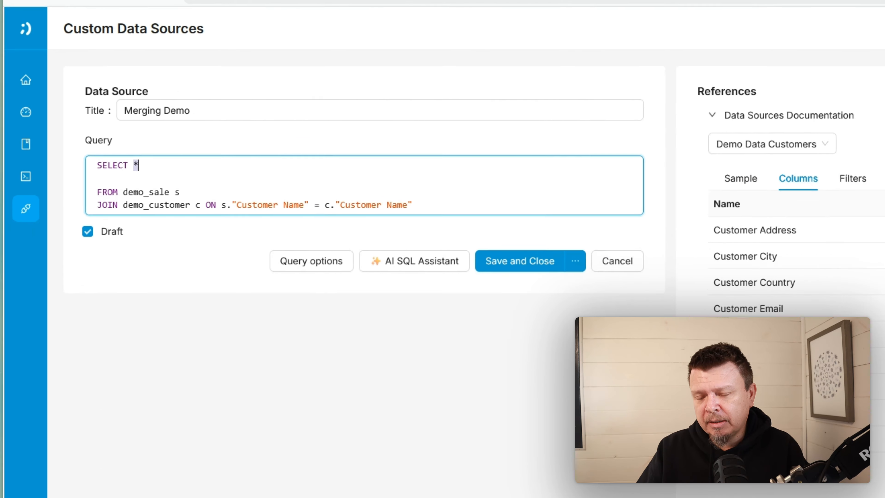
{"action": "type", "text": "s.\"Date\","}
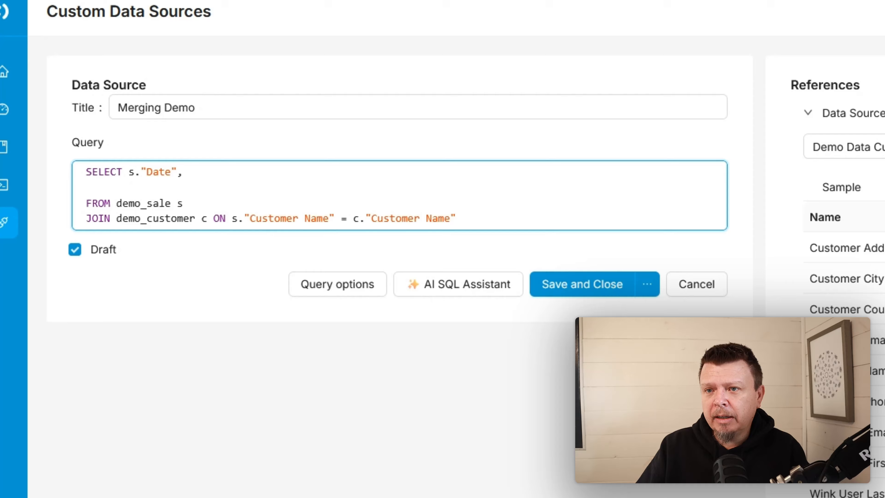
Step: Add c."Customer Name" as the second selected column on its own indented line below s."Date"
{"action": "key", "text": "Return"}
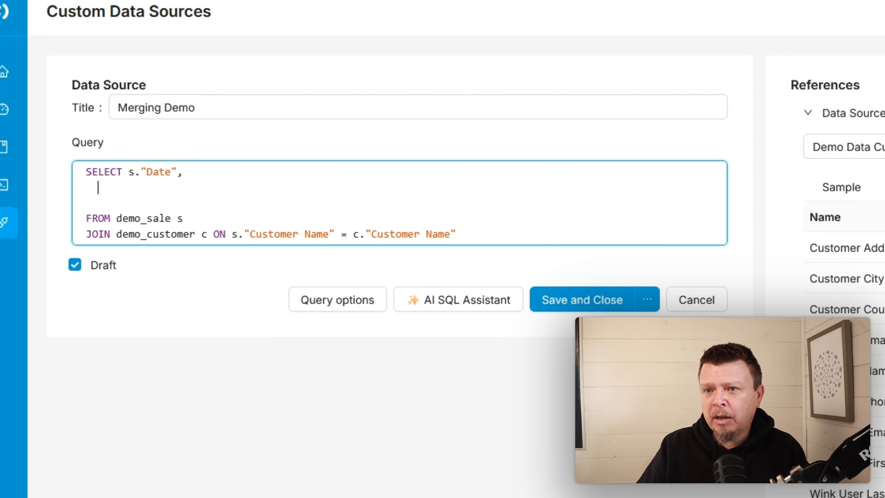
{"action": "key", "text": "Tab"}
{"action": "key", "text": "Tab"}
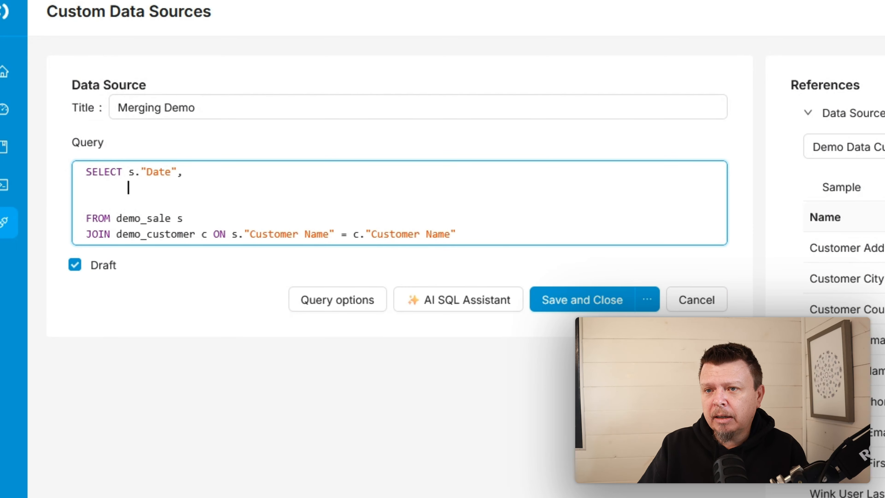
{"action": "type", "text": "c."}
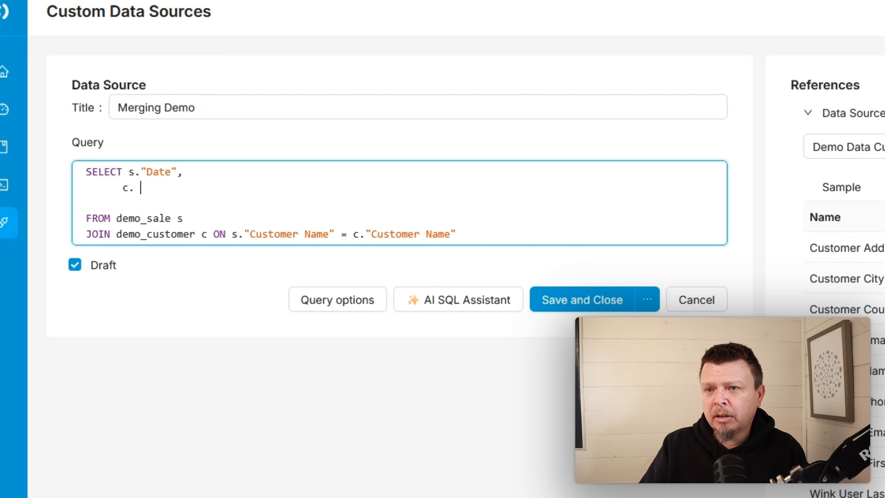
{"action": "type", "text": "\""}
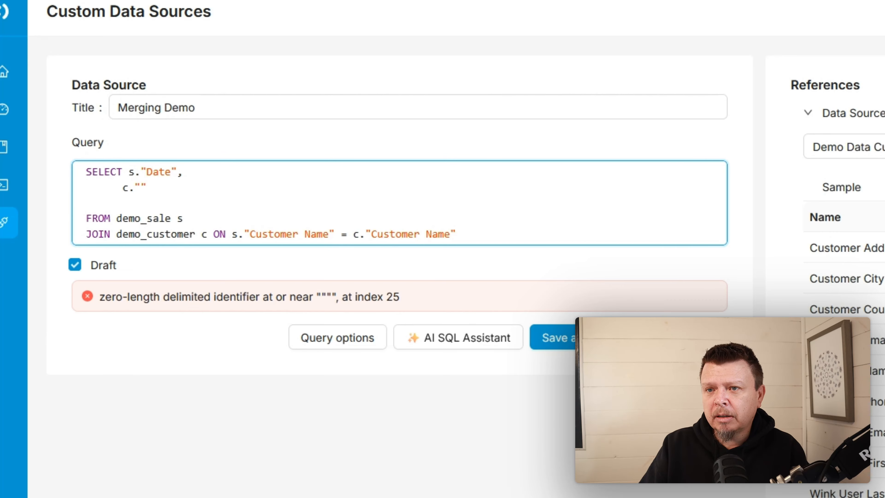
{"action": "type", "text": "Cus"}
{"action": "type", "text": "tmer N"}
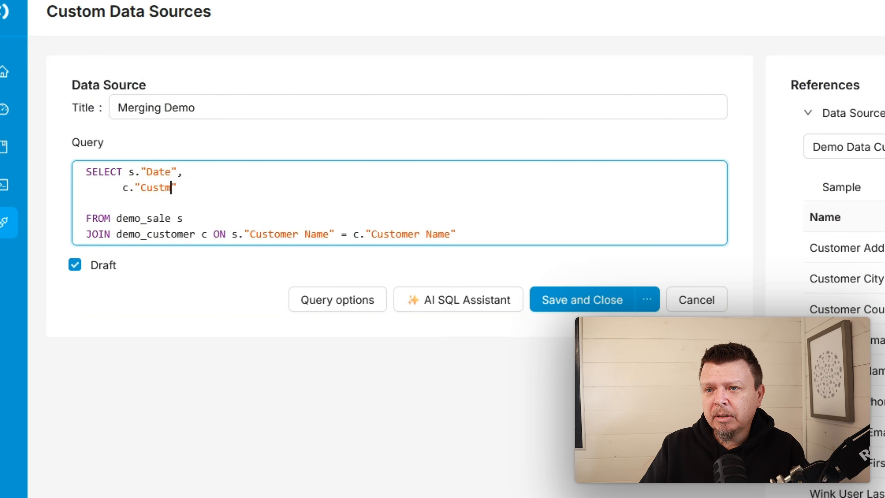
{"action": "key", "text": "BackSpace"}
{"action": "key", "text": "BackSpace"}
{"action": "key", "text": "BackSpace"}
{"action": "key", "text": "BackSpace"}
{"action": "key", "text": "BackSpace"}
{"action": "type", "text": "omer Name"}
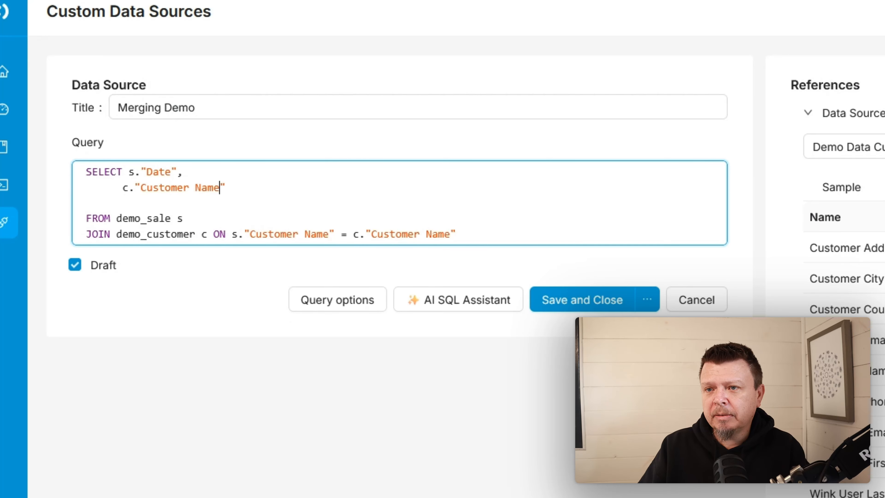
{"action": "key", "text": "Right"}
{"action": "key", "text": "Down"}
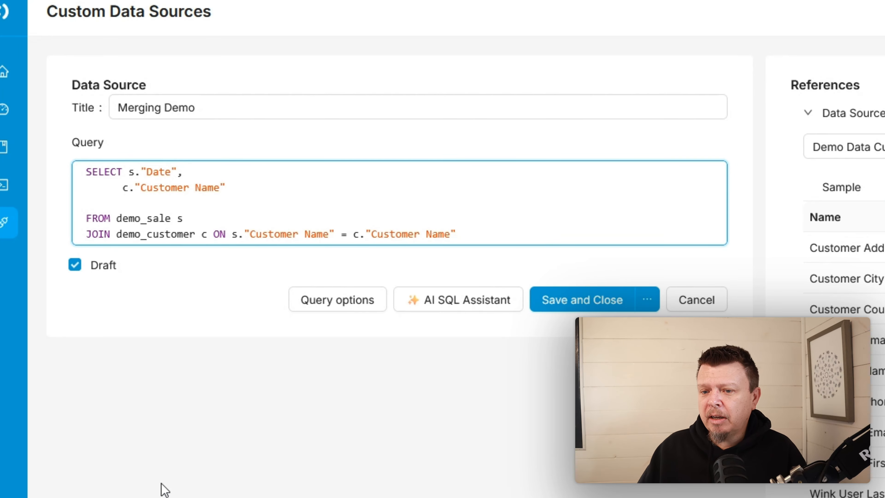
Step: Check the columns in the results preview against the query and view the list of documented data sources
{"action": "double_click", "coordinate": [264, 394]}
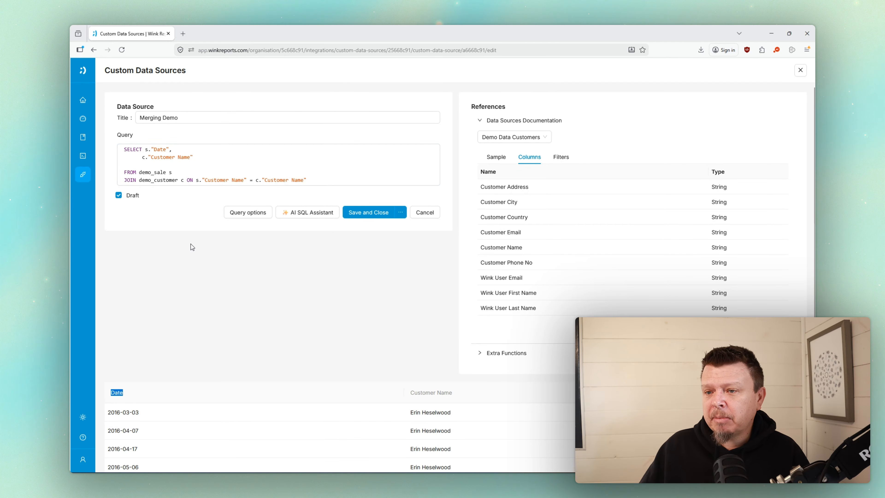
{"action": "left_click_drag", "start_coordinate": [143, 157], "coordinate": [149, 157]}
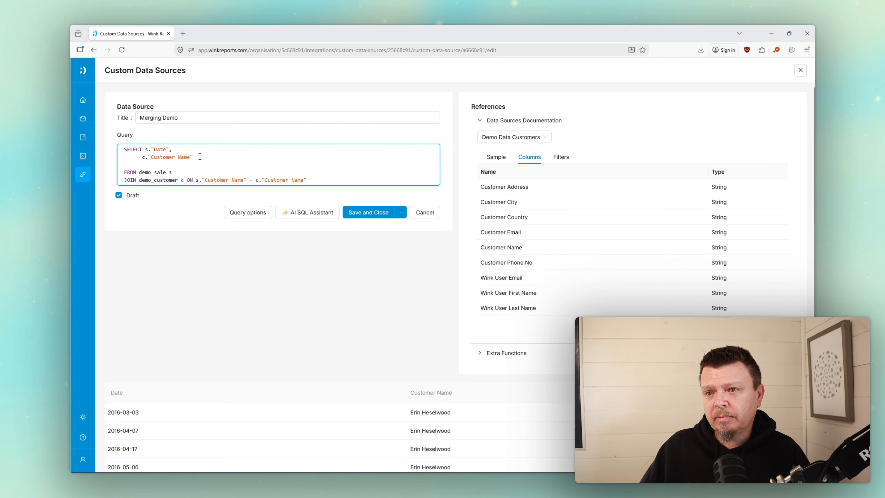
{"action": "key", "text": "End"}
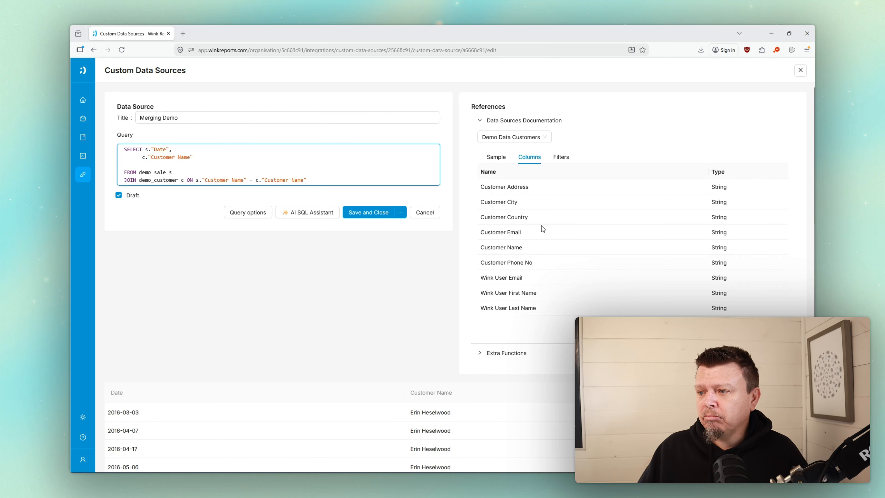
{"action": "scroll", "coordinate": [543, 229], "scroll_direction": "down", "scroll_amount": 4}
{"action": "scroll", "coordinate": [543, 230], "scroll_direction": "up", "scroll_amount": 4}
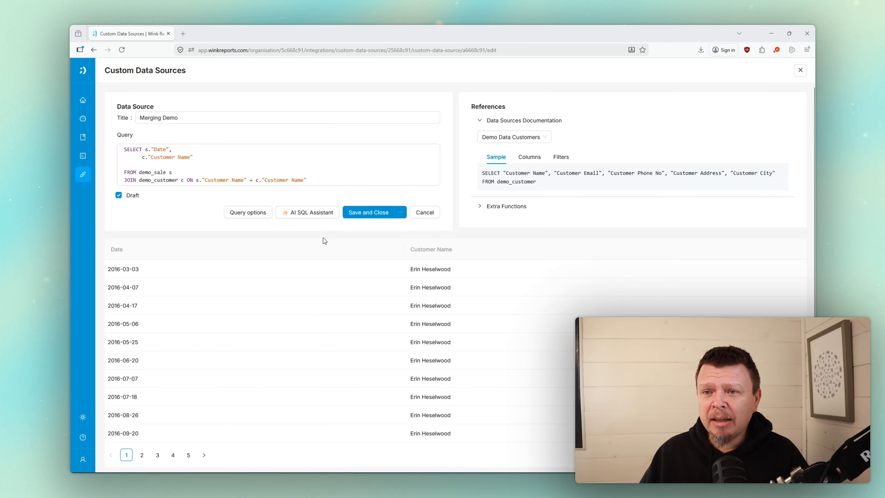
{"action": "left_click", "coordinate": [292, 179]}
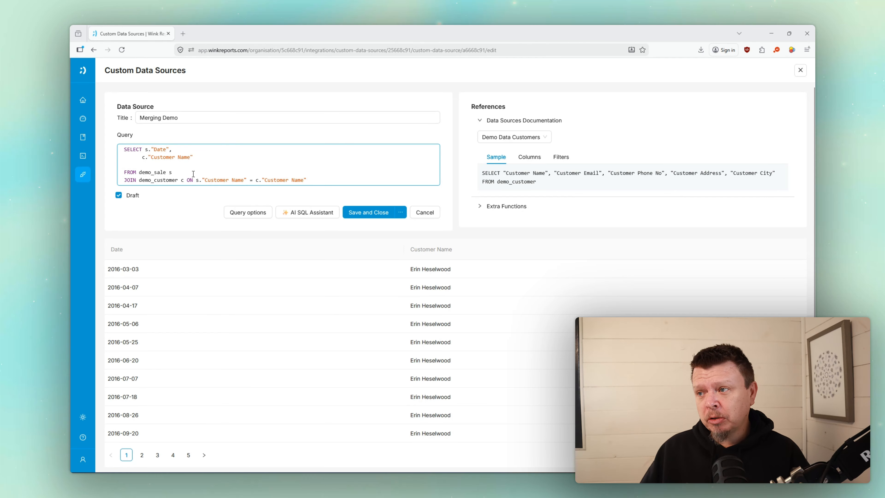
{"action": "left_click", "coordinate": [539, 138]}
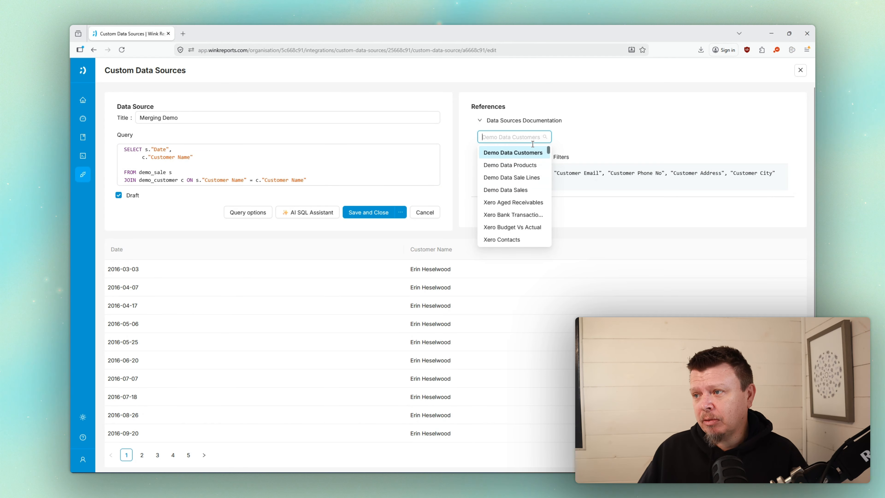
{"action": "left_click", "coordinate": [523, 166]}
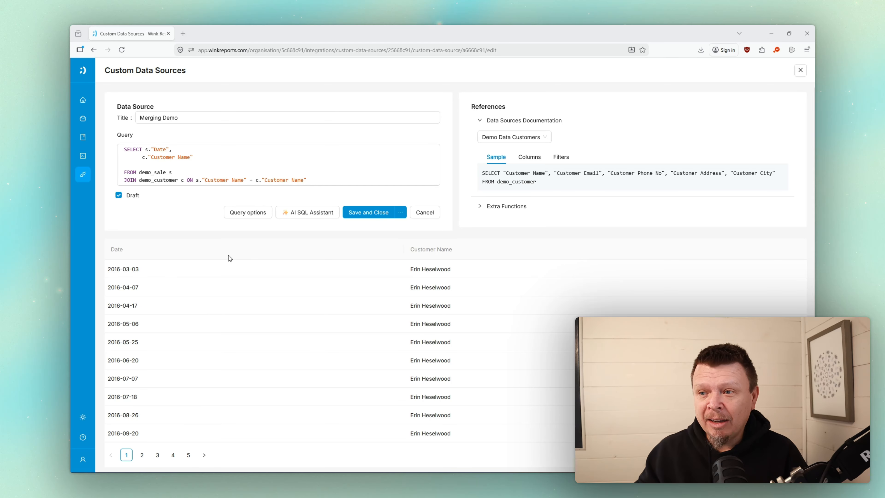
Step: Open the AI SQL Assistant and look up the table name in the Demo Data Sale Lines sample query
{"action": "left_click", "coordinate": [319, 216]}
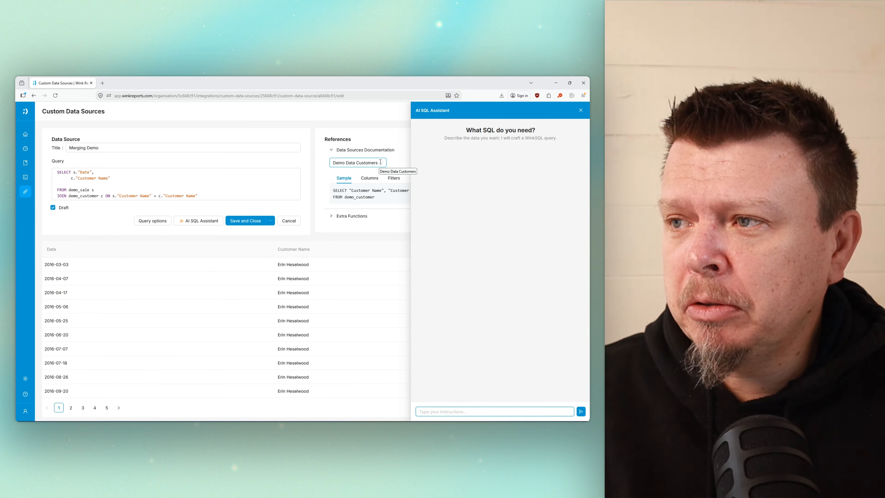
{"action": "left_click", "coordinate": [380, 162]}
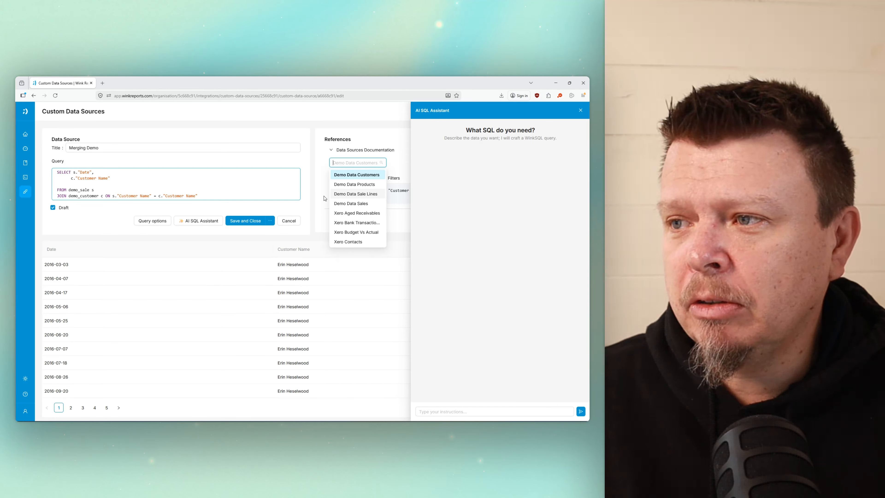
{"action": "left_click", "coordinate": [367, 194]}
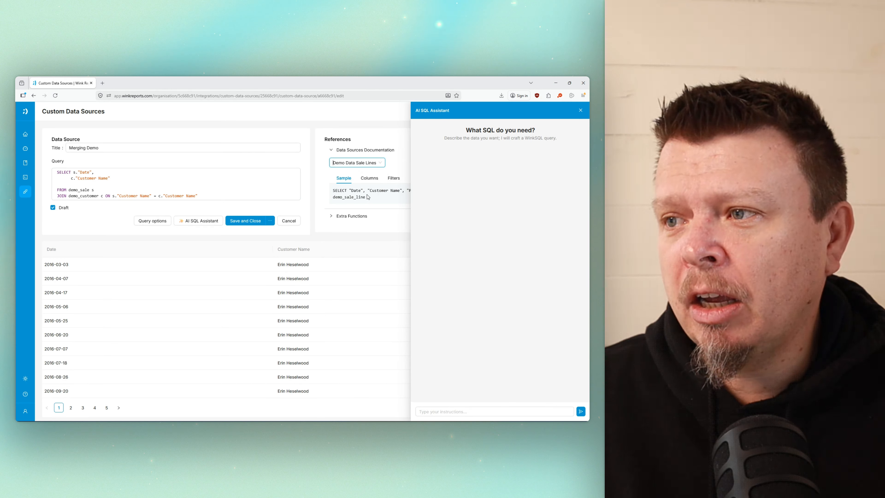
{"action": "left_click_drag", "start_coordinate": [366, 198], "coordinate": [333, 199]}
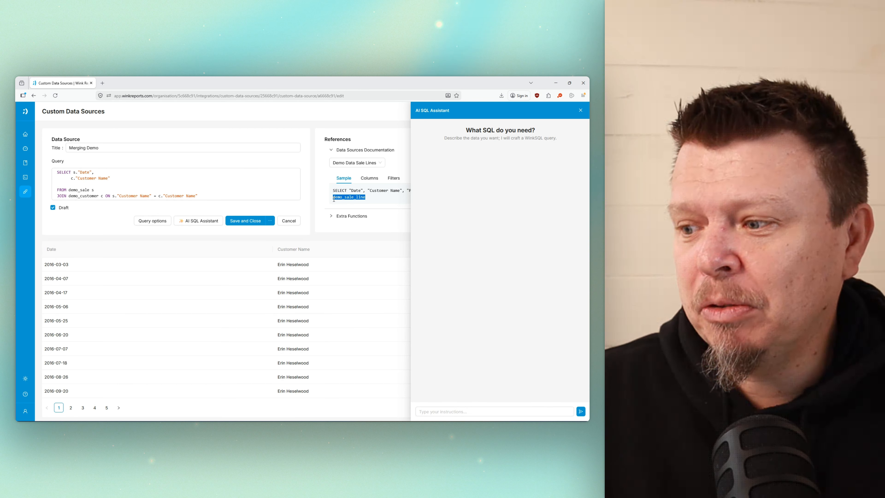
Step: Ask the AI SQL Assistant "Can you change my query to use demo_sale_line instead of demo_sale?"
{"action": "left_click", "coordinate": [457, 411]}
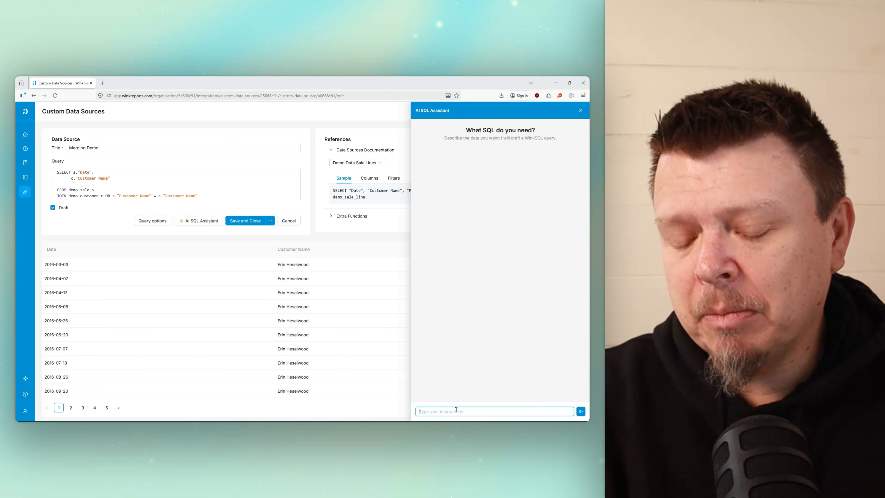
{"action": "type", "text": "Ca"}
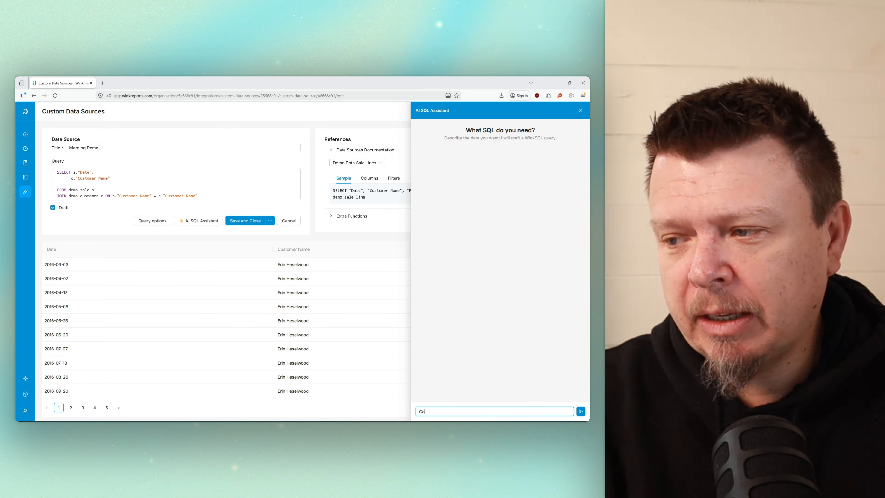
{"action": "type", "text": "n you chan"}
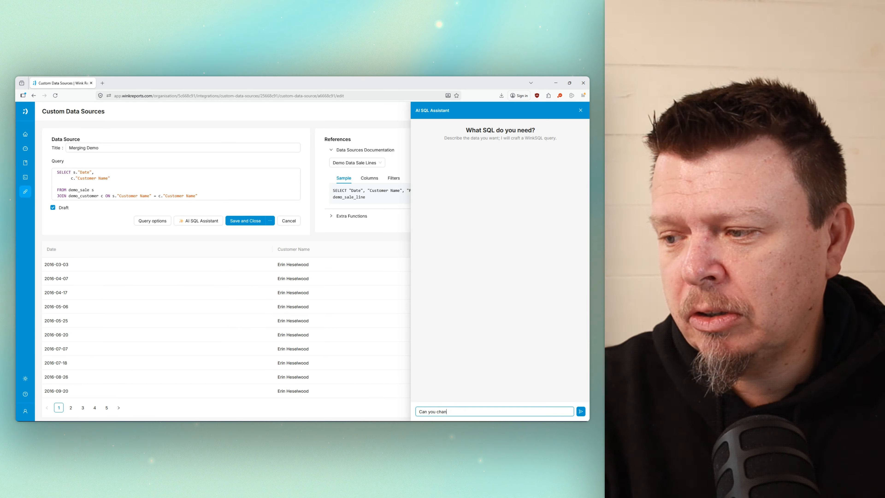
{"action": "type", "text": "ge my query t"}
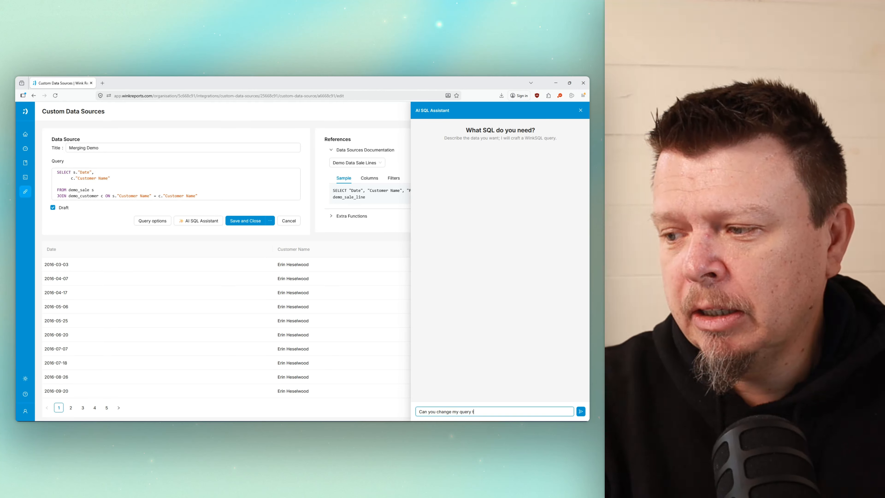
{"action": "type", "text": "o use demo_sale_line"}
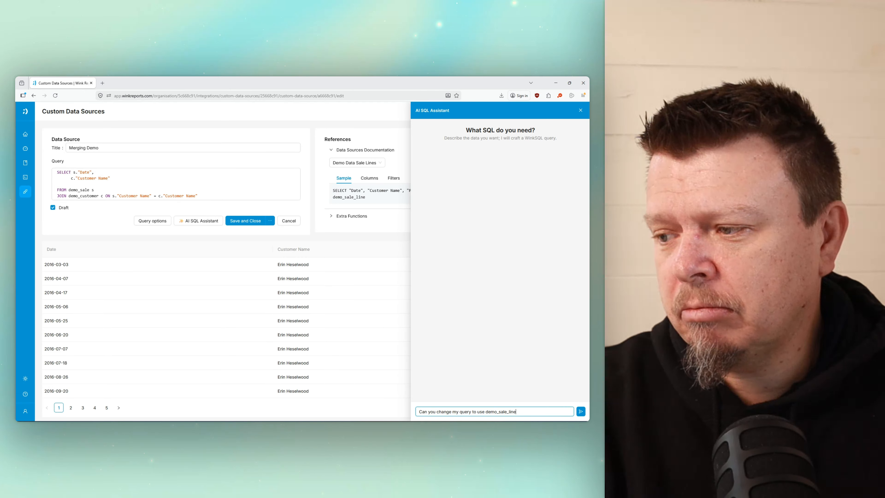
{"action": "type", "text": " instead"}
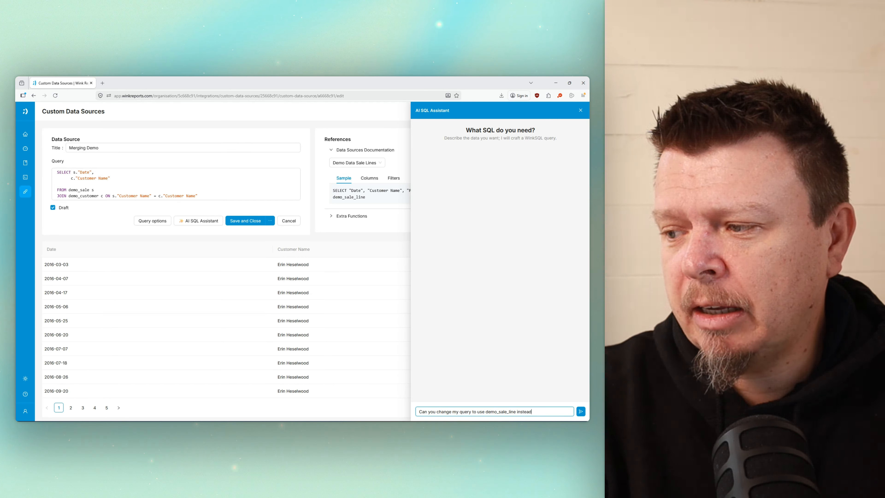
{"action": "type", "text": " of demo_sale"}
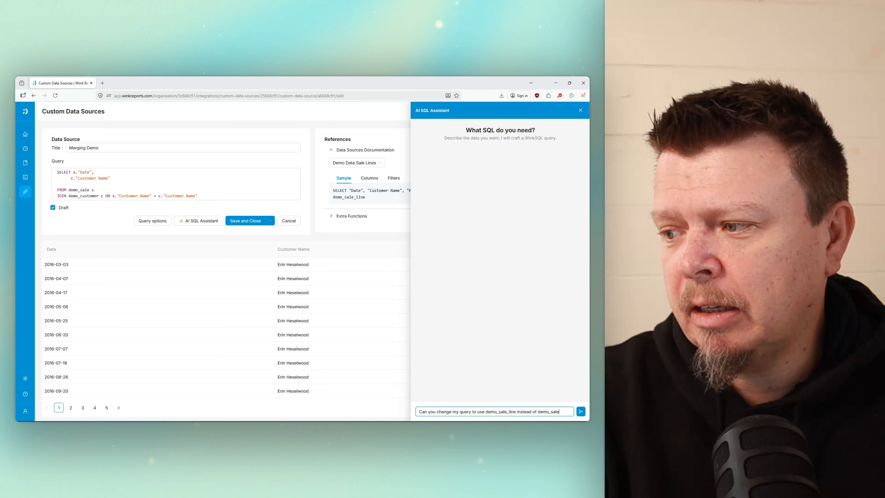
{"action": "type", "text": "?"}
{"action": "key", "text": "Return"}
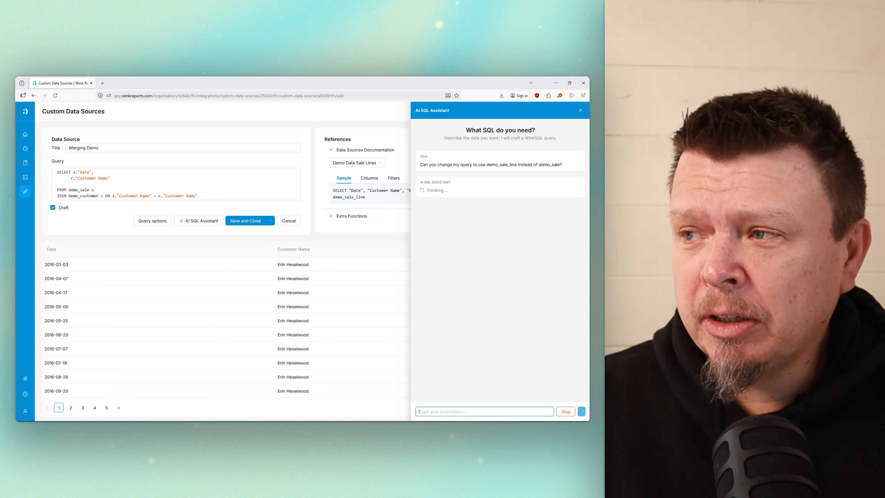
{"action": "left_click", "coordinate": [270, 221]}
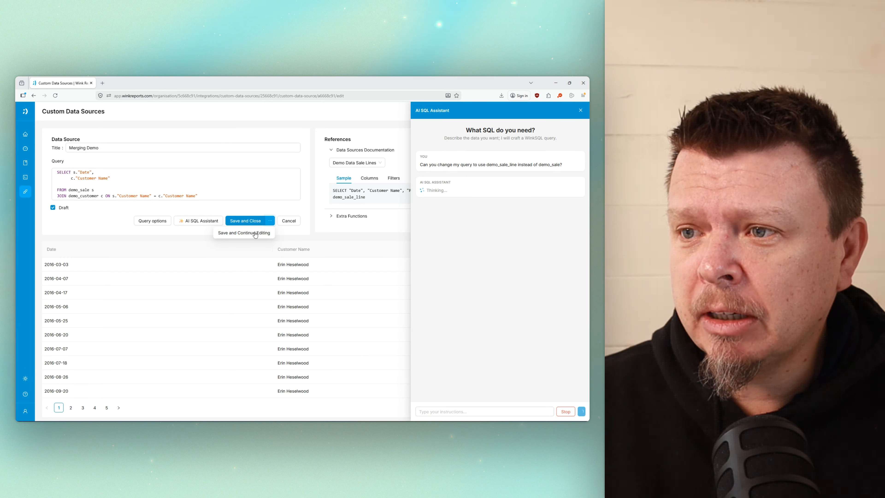
{"action": "left_click", "coordinate": [269, 221]}
{"action": "left_click", "coordinate": [268, 222]}
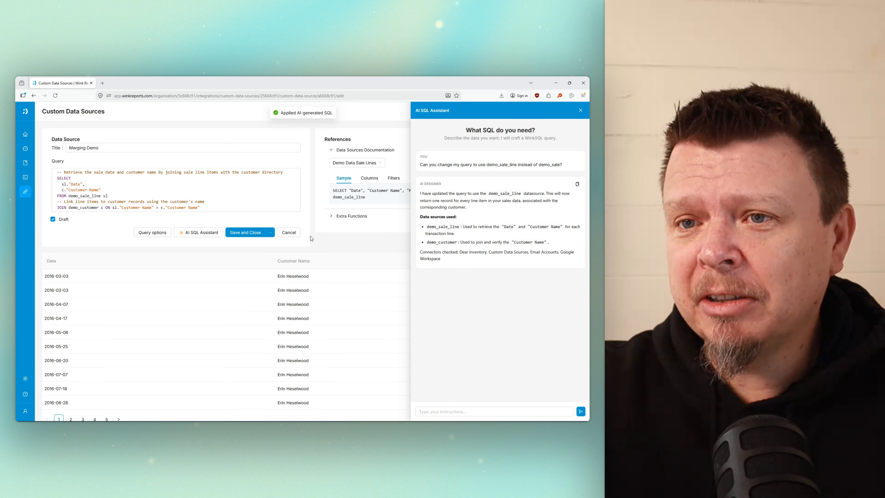
Step: Review the assistant's list of data sources used and the FROM and JOIN lines of the rewritten query
{"action": "left_click_drag", "start_coordinate": [427, 227], "coordinate": [458, 227]}
{"action": "left_click", "coordinate": [441, 228]}
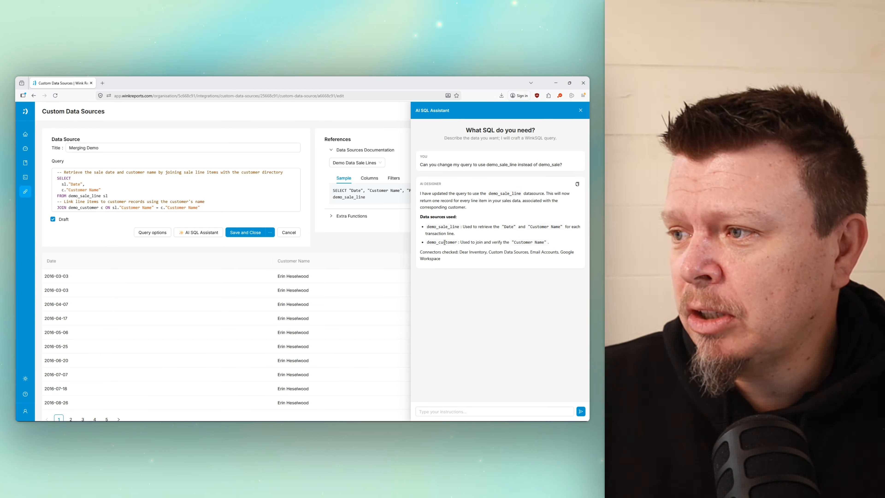
{"action": "left_click", "coordinate": [85, 191]}
{"action": "scroll", "coordinate": [75, 197], "scroll_direction": "down", "scroll_amount": 1}
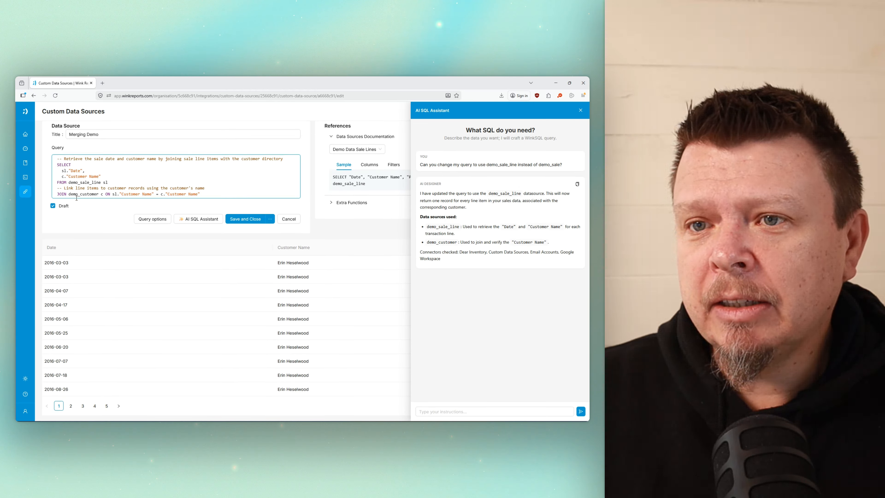
{"action": "left_click_drag", "start_coordinate": [78, 181], "coordinate": [103, 181]}
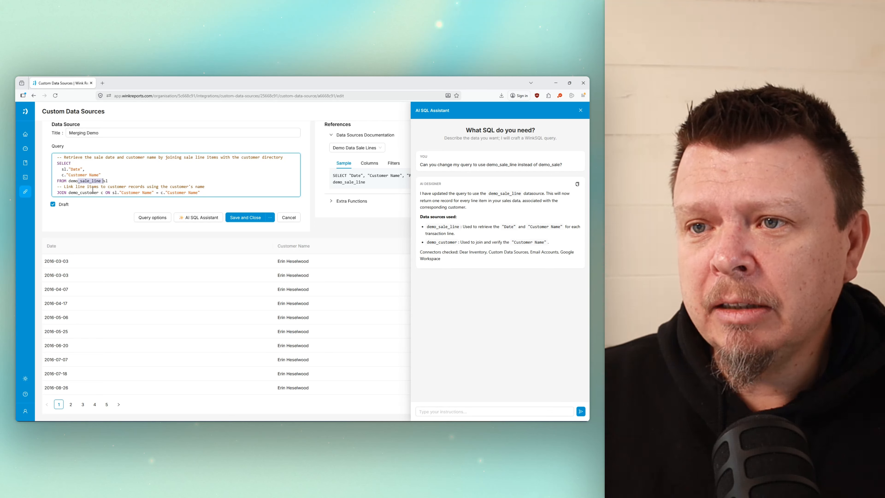
{"action": "left_click", "coordinate": [123, 183]}
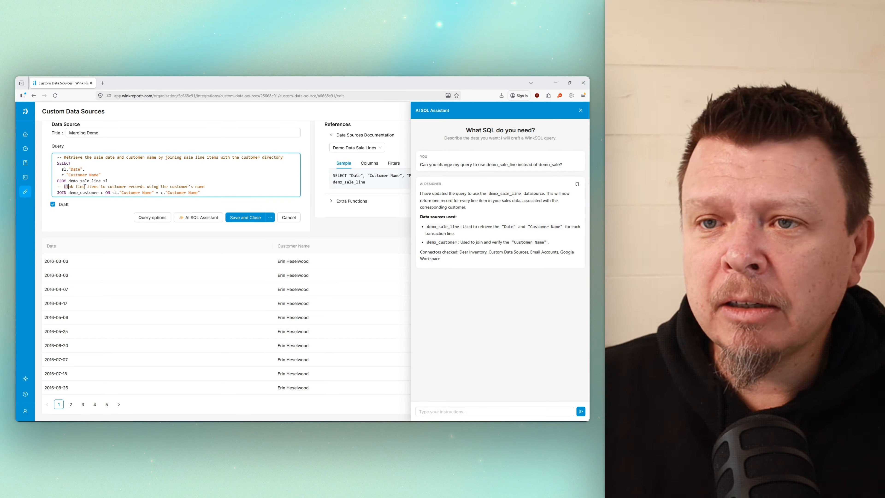
Step: Examine the join condition linking demo_sale_line to demo_customer on Customer Name in the query
{"action": "left_click_drag", "start_coordinate": [63, 189], "coordinate": [112, 181]}
{"action": "left_click", "coordinate": [186, 193]}
{"action": "scroll", "coordinate": [167, 176], "scroll_direction": "up", "scroll_amount": 1}
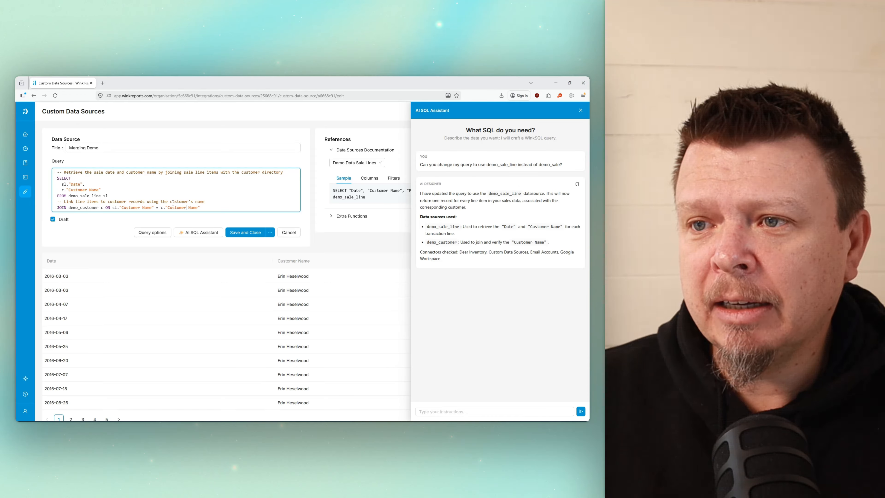
Step: Ask the AI SQL Assistant "okay, now join to demo_product and output the product name as a column"
{"action": "left_click", "coordinate": [440, 412]}
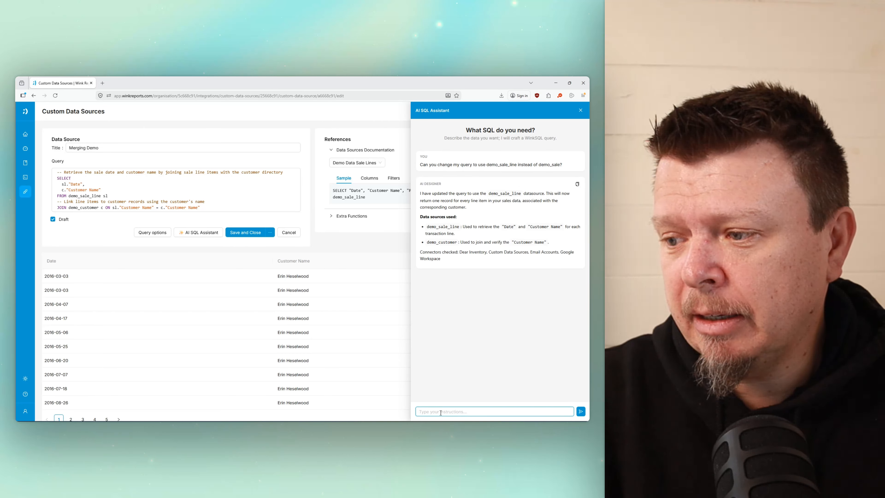
{"action": "type", "text": "okay, now "}
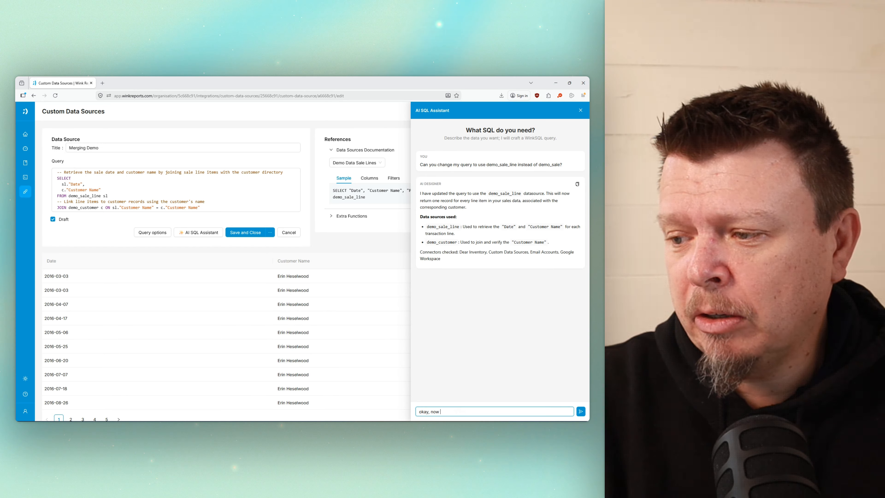
{"action": "type", "text": "join "}
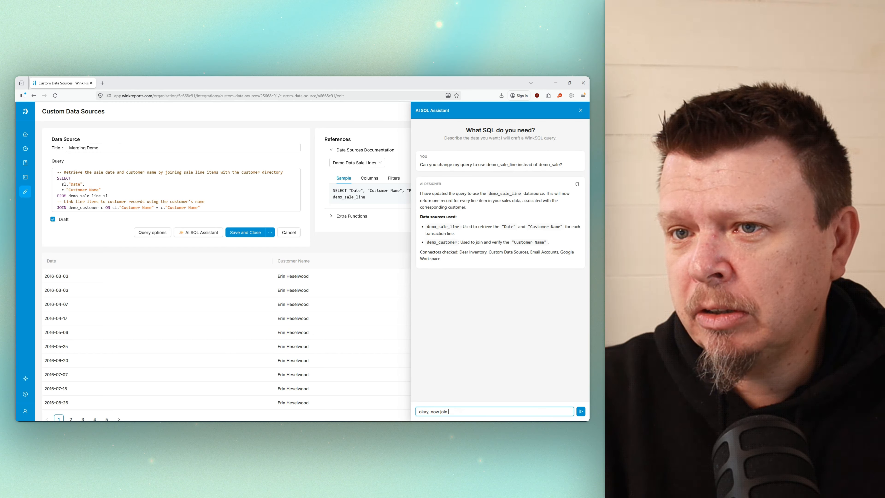
{"action": "type", "text": "to demo_product and "}
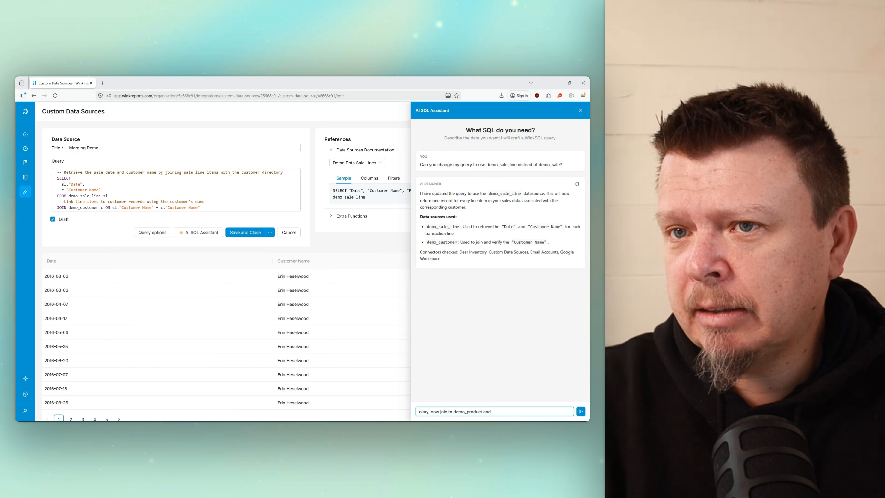
{"action": "type", "text": "output"}
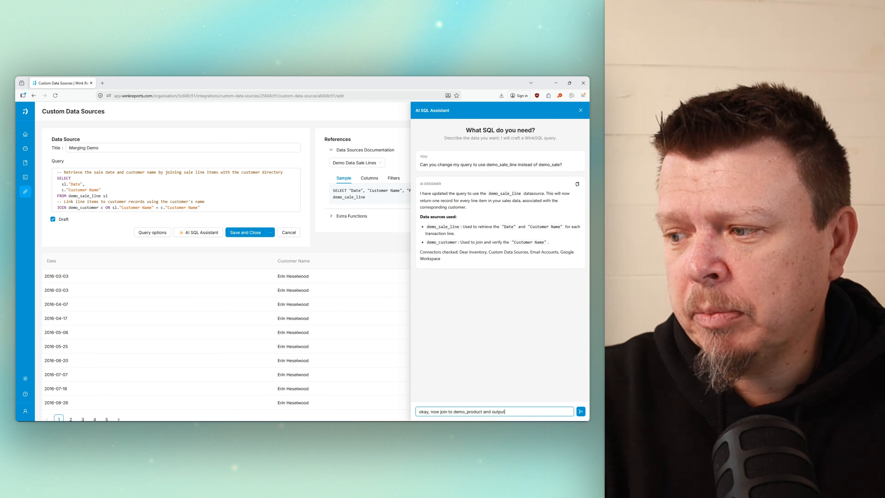
{"action": "type", "text": " the prod"}
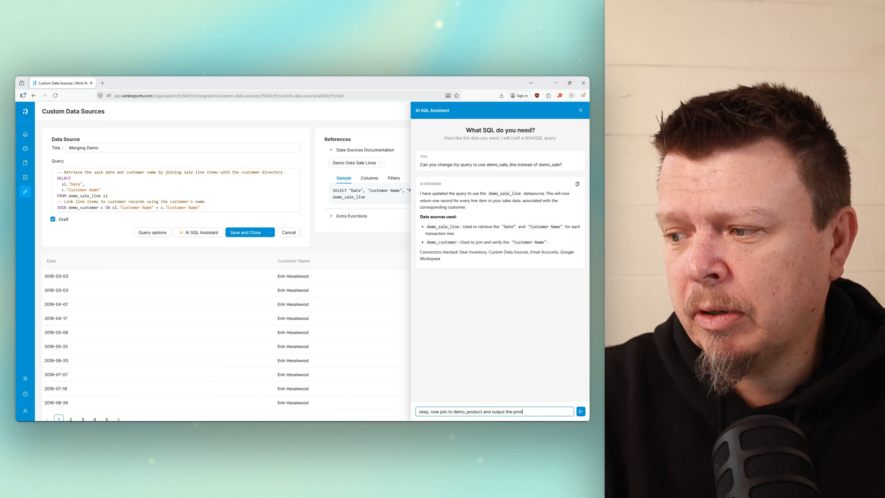
{"action": "type", "text": "uct name as a "}
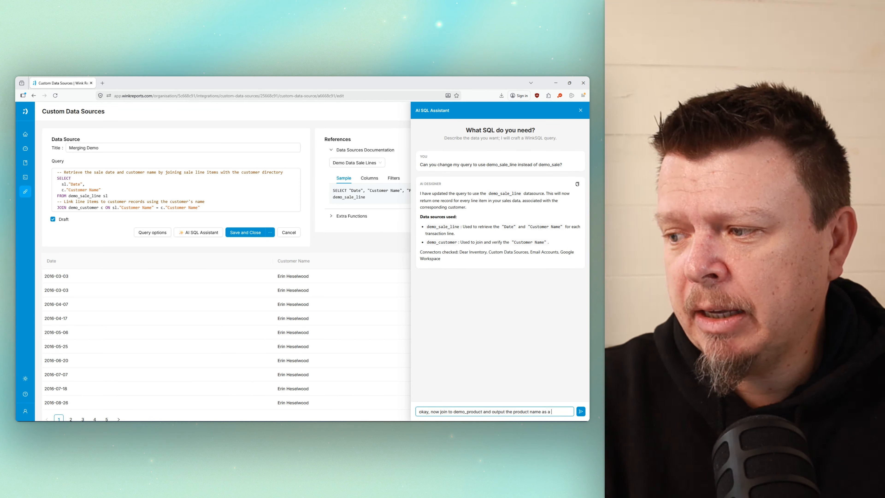
{"action": "type", "text": "column"}
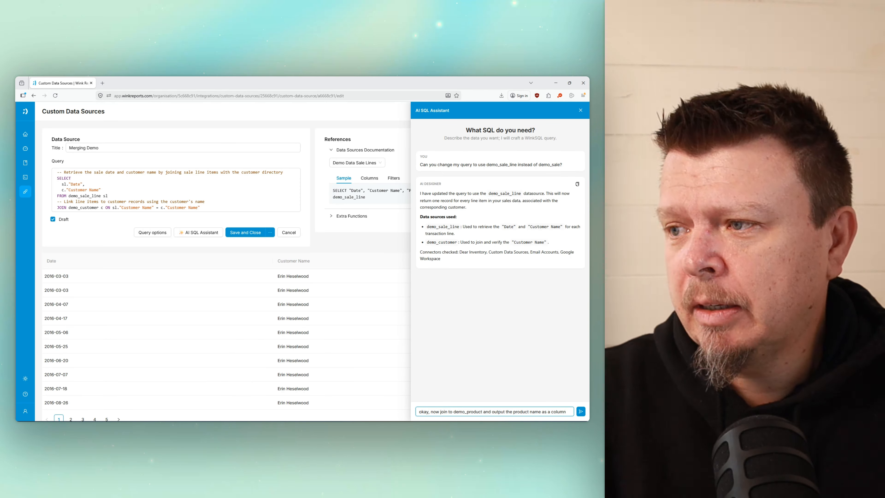
{"action": "key", "text": "Return"}
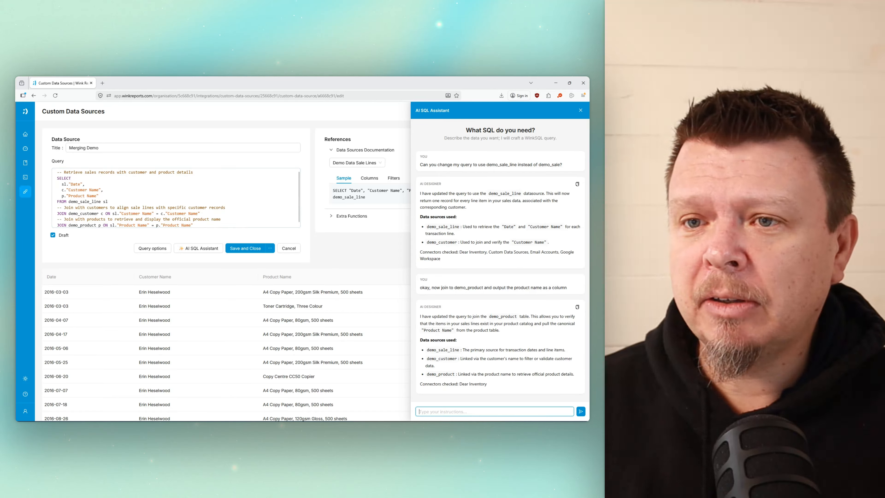
Step: Close the AI SQL Assistant and review the demo_customer and demo_product join lines in the updated query
{"action": "key", "text": "Escape"}
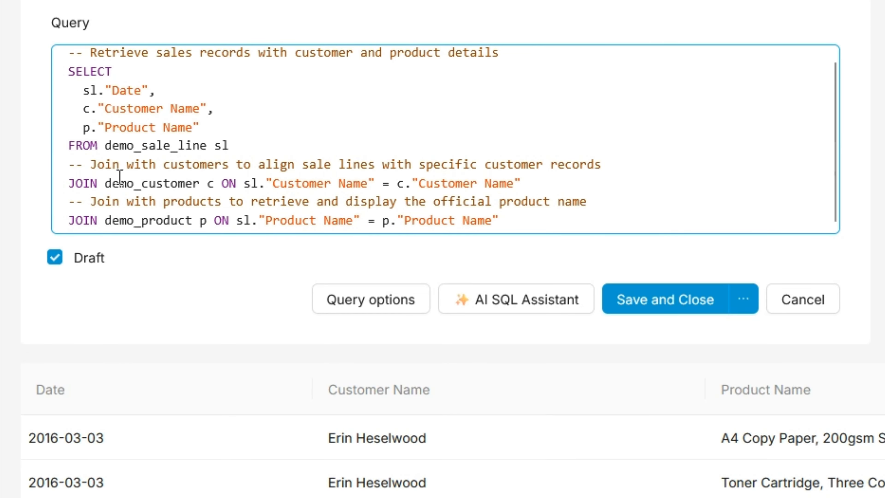
{"action": "left_click", "coordinate": [135, 182]}
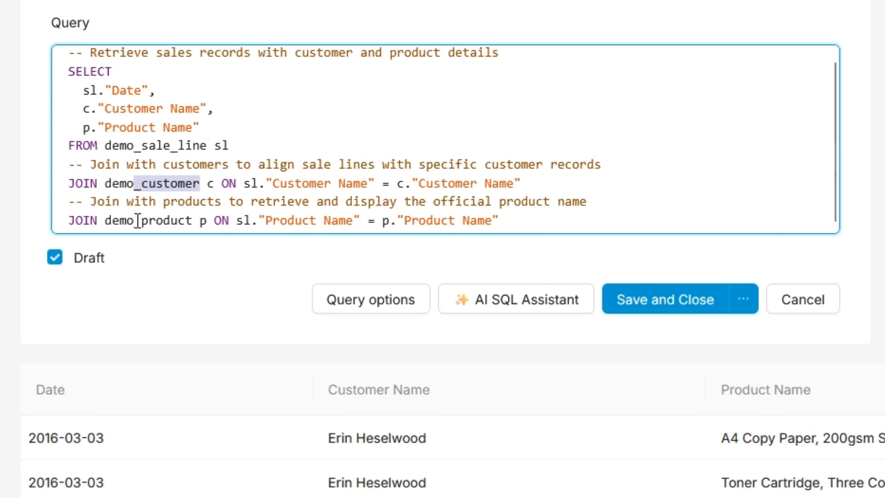
{"action": "scroll", "coordinate": [407, 183], "scroll_direction": "up", "scroll_amount": 1}
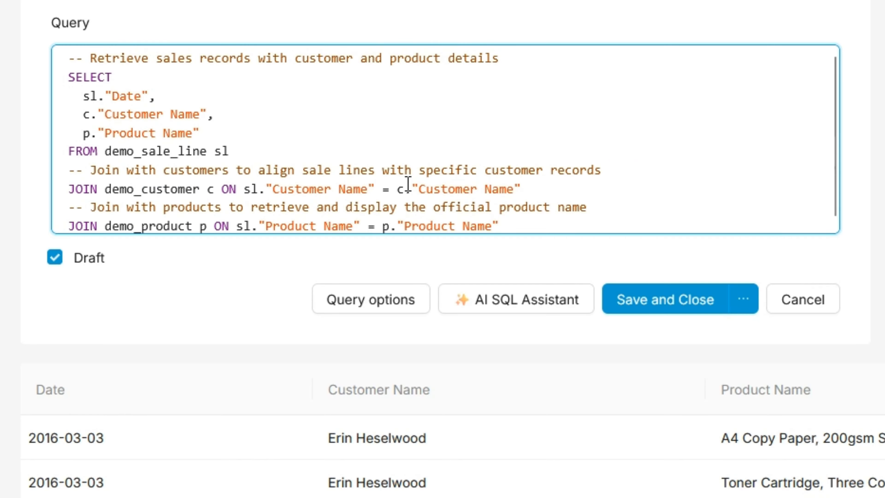